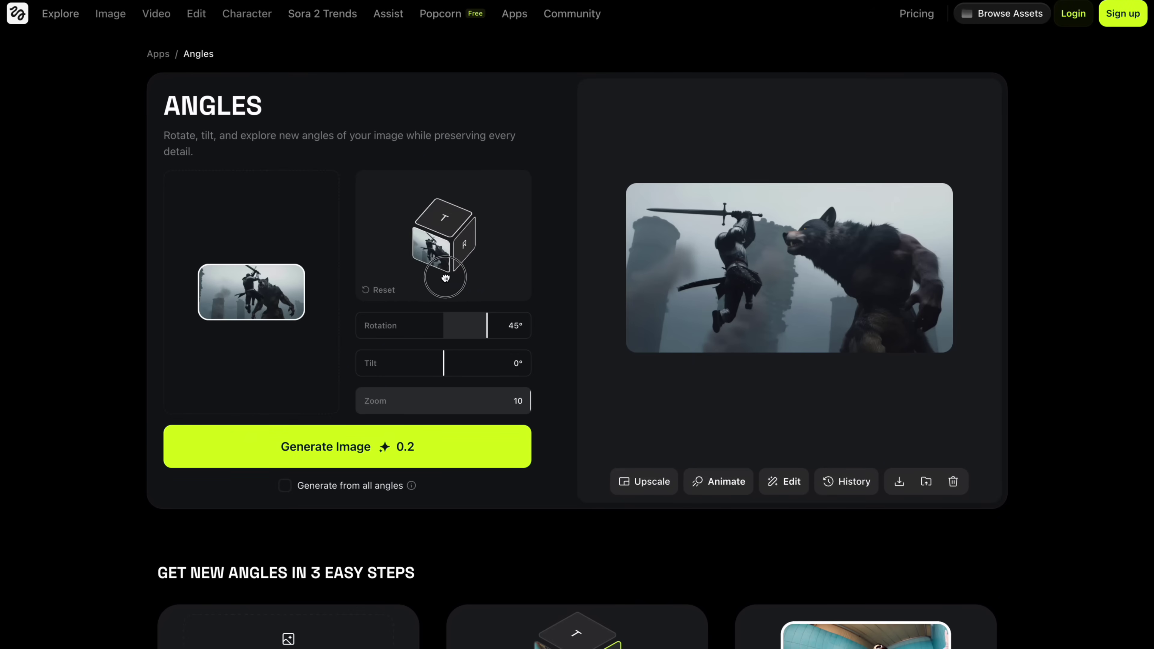
Step: Rotate the camera angle cube to the bottom face to view the knight-and-wolf scene from below
{"action": "left_click_drag", "start_coordinate": [446, 279], "coordinate": [450, 220]}
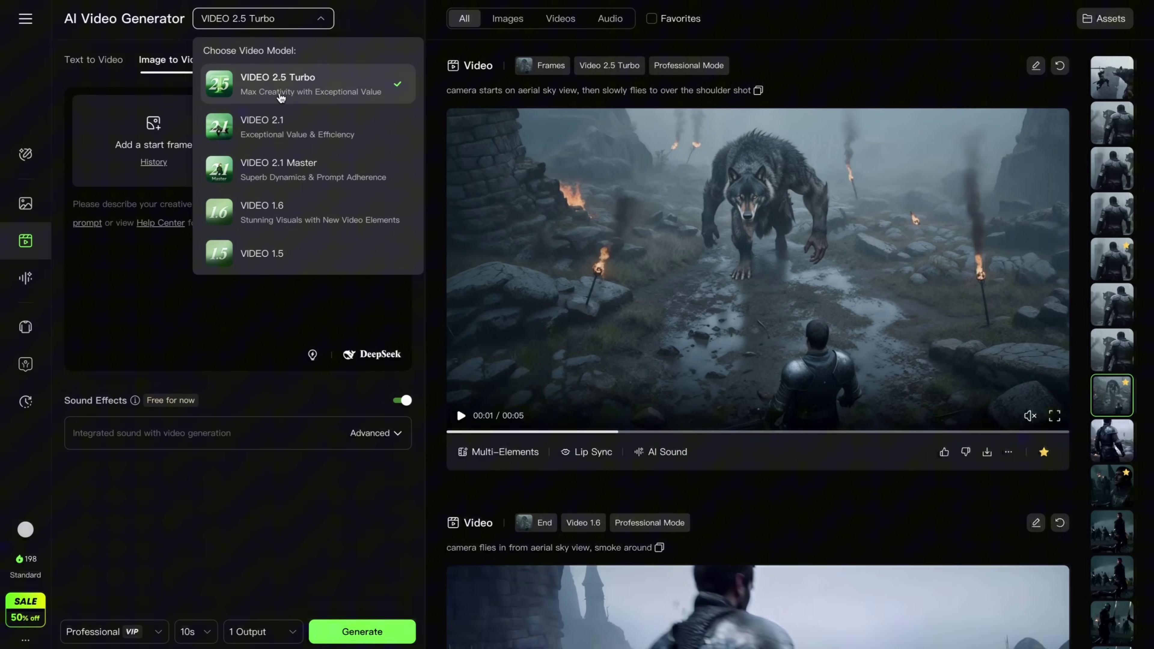
Step: Keep VIDEO 2.5 Turbo selected as Kling AI's video model
{"action": "left_click", "coordinate": [309, 93]}
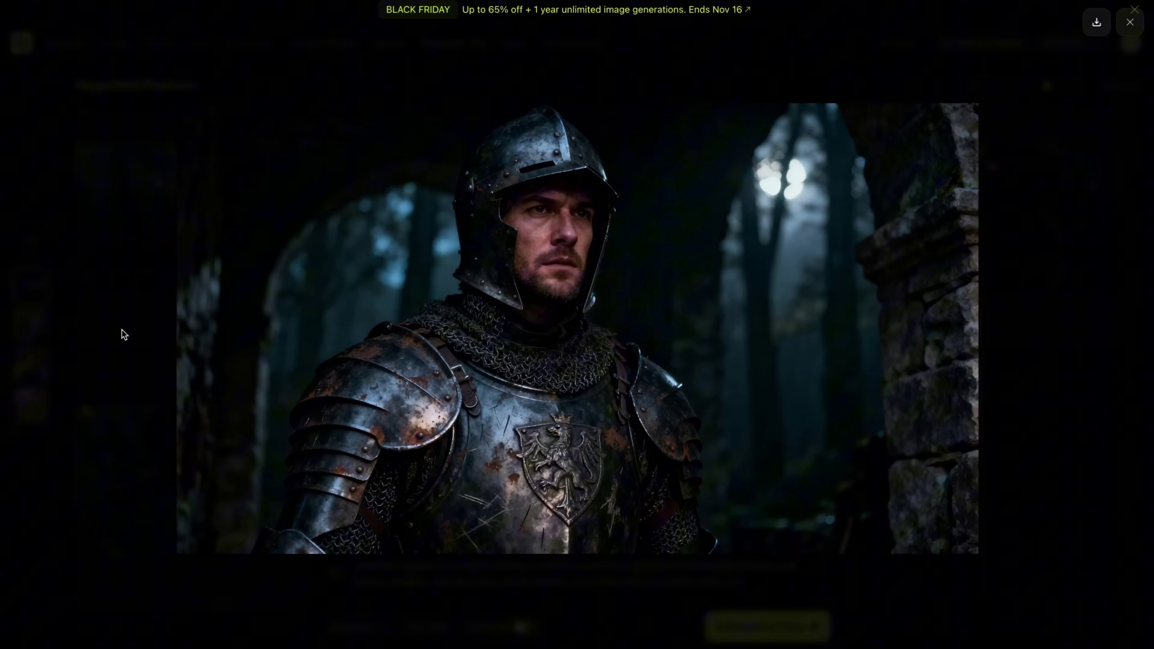
Step: Close the knight portrait and scroll up the Popcorn feed to the six-image knight-versus-wolf batch
{"action": "left_click", "coordinate": [1130, 22]}
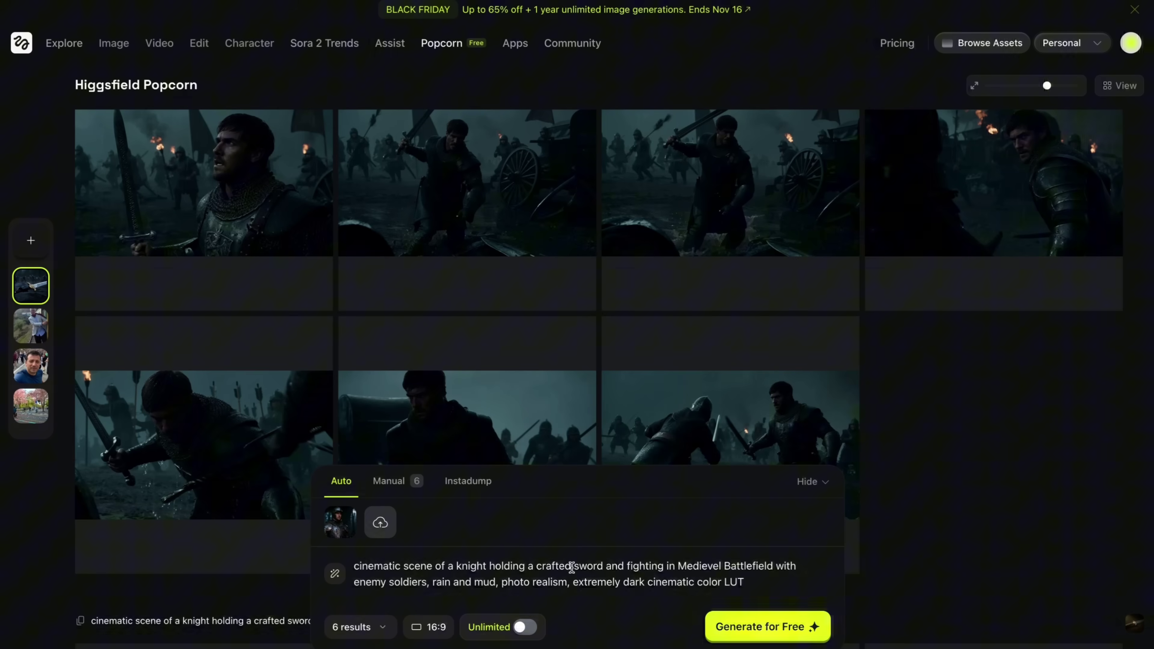
{"action": "scroll", "coordinate": [993, 435], "scroll_direction": "up", "scroll_amount": 1}
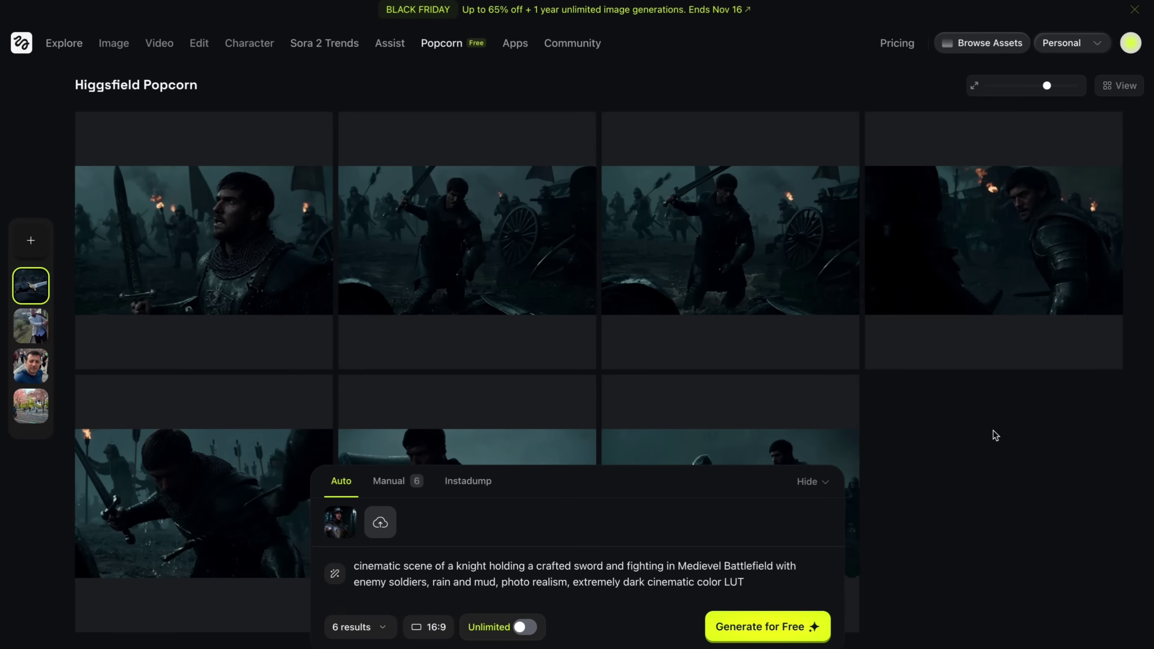
{"action": "scroll", "coordinate": [993, 435], "scroll_direction": "up", "scroll_amount": 10}
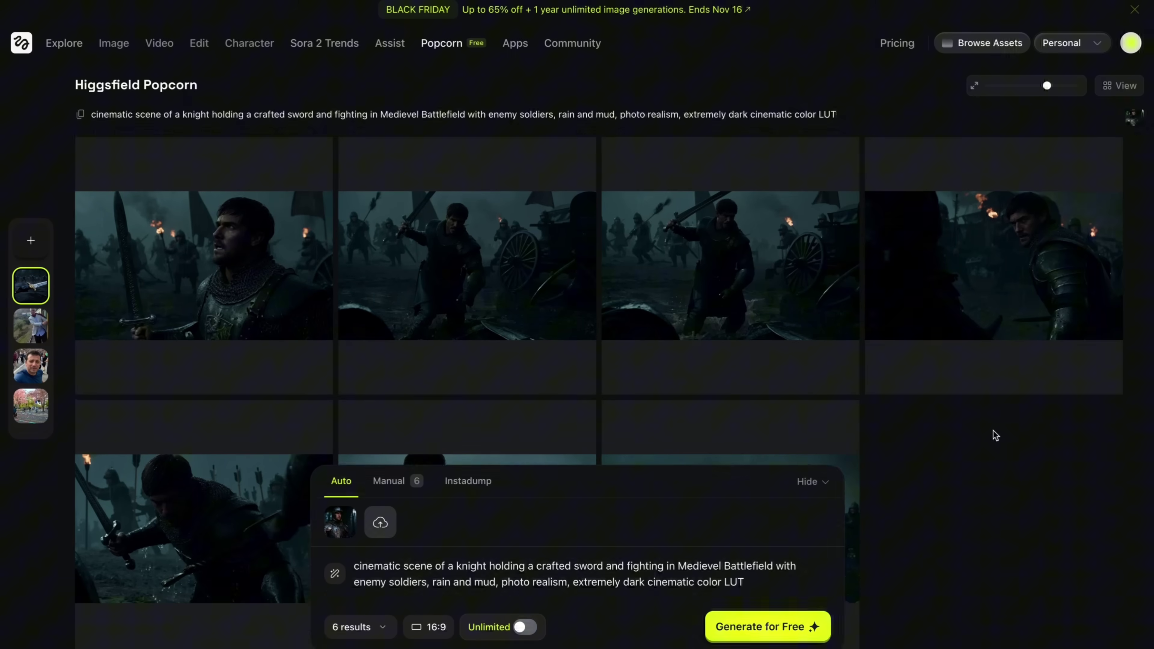
{"action": "scroll", "coordinate": [995, 435], "scroll_direction": "up", "scroll_amount": 1}
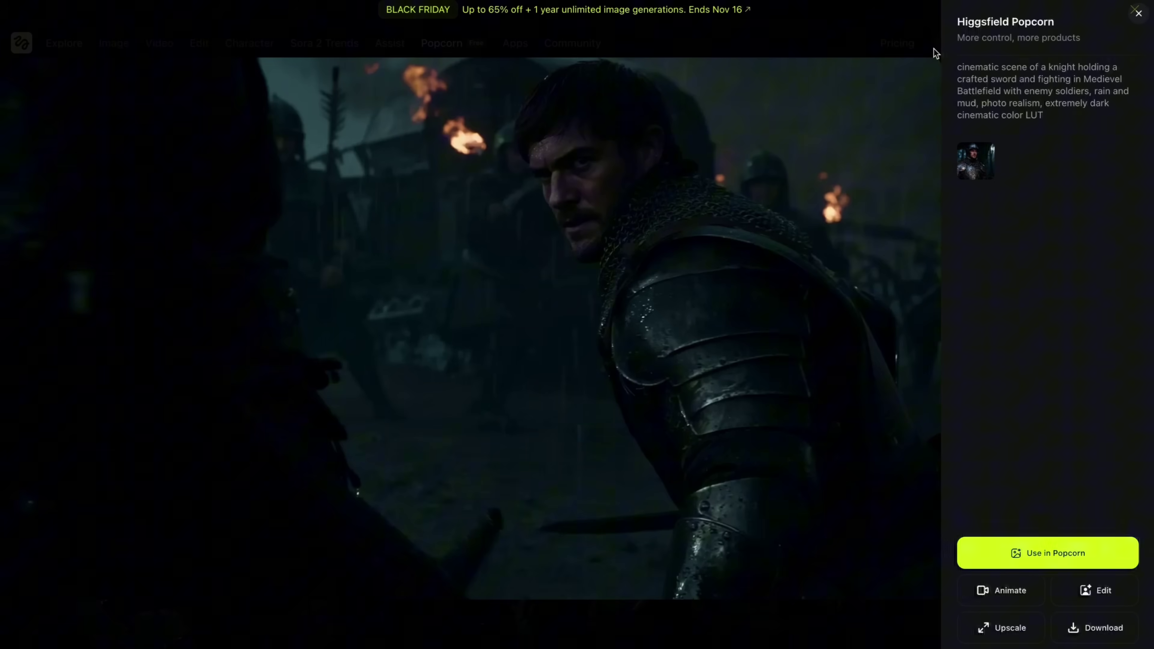
{"action": "left_click", "coordinate": [1139, 14]}
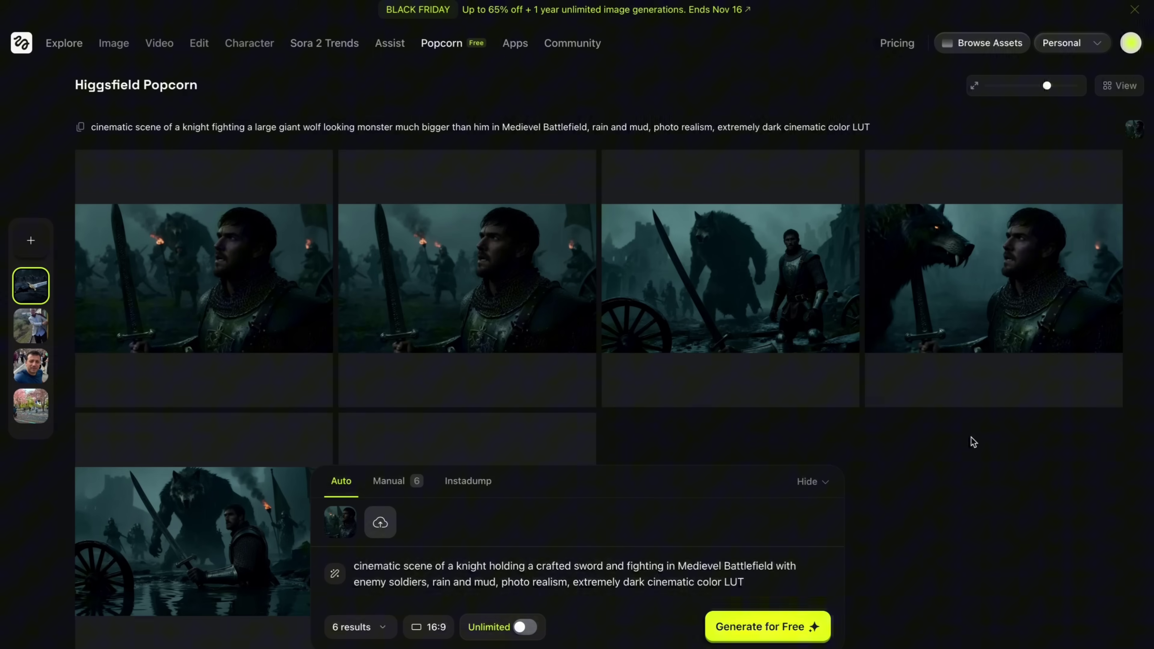
Step: Switch Popcorn to the Manual tab for writing each scene yourself
{"action": "left_click", "coordinate": [389, 481]}
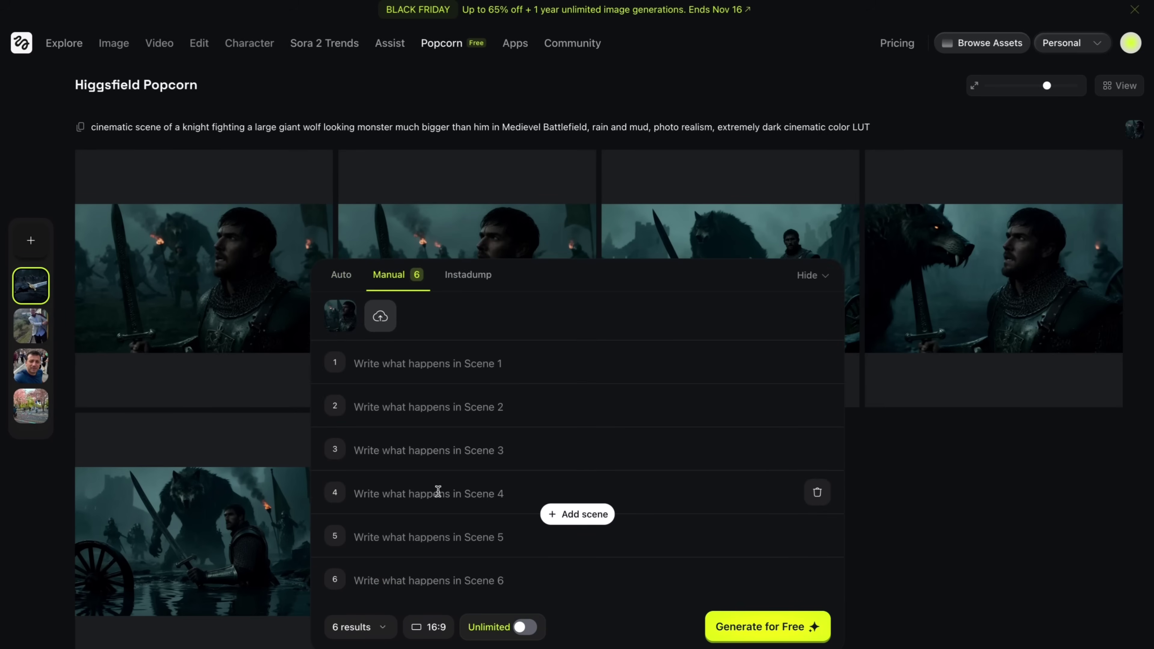
{"action": "scroll", "coordinate": [436, 473], "scroll_direction": "down", "scroll_amount": 1}
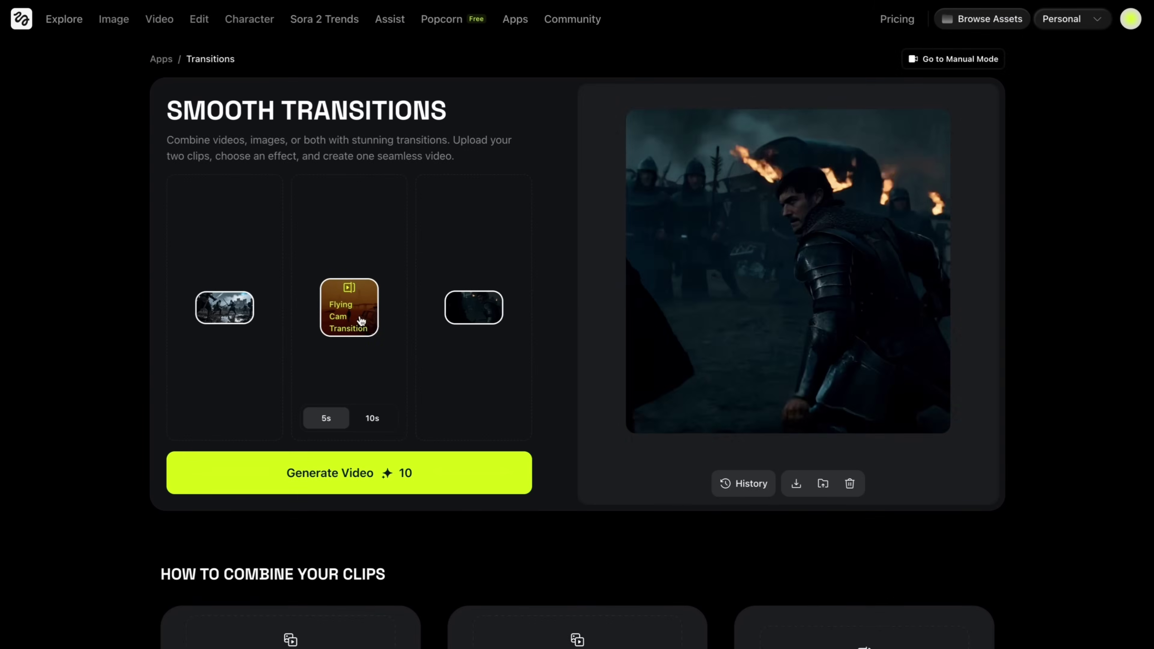
{"action": "left_click", "coordinate": [361, 321]}
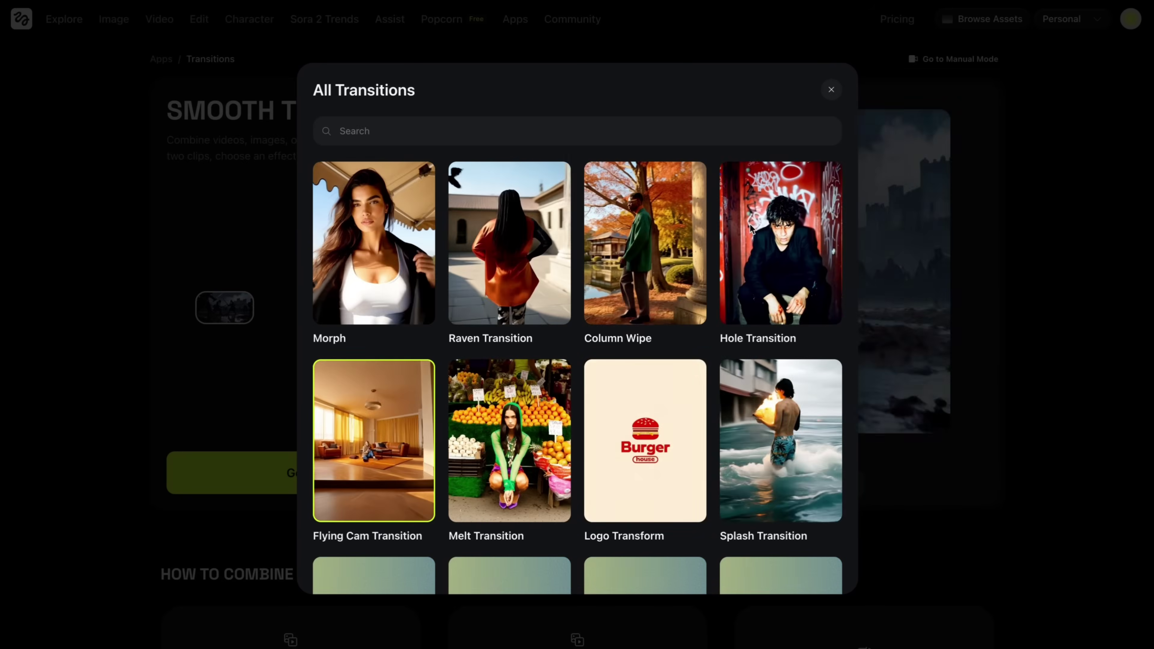
{"action": "left_click", "coordinate": [832, 91]}
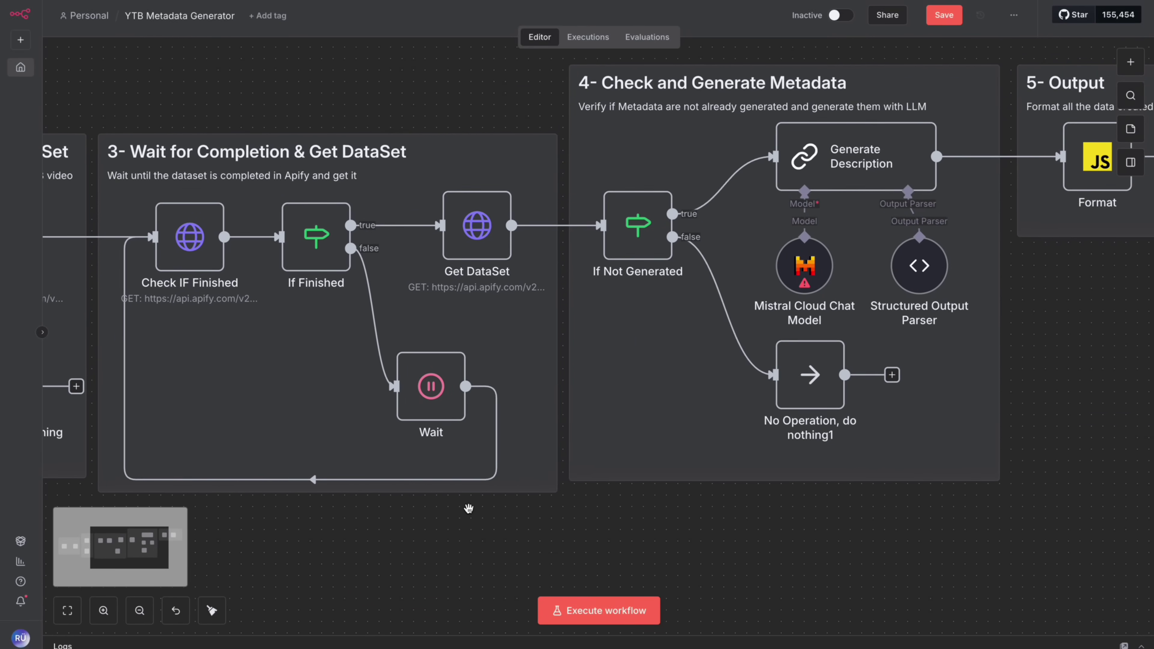
Step: Pan the YTB Metadata Generator canvas left to reveal the 5- Output group
{"action": "left_click_drag", "start_coordinate": [959, 497], "coordinate": [768, 528]}
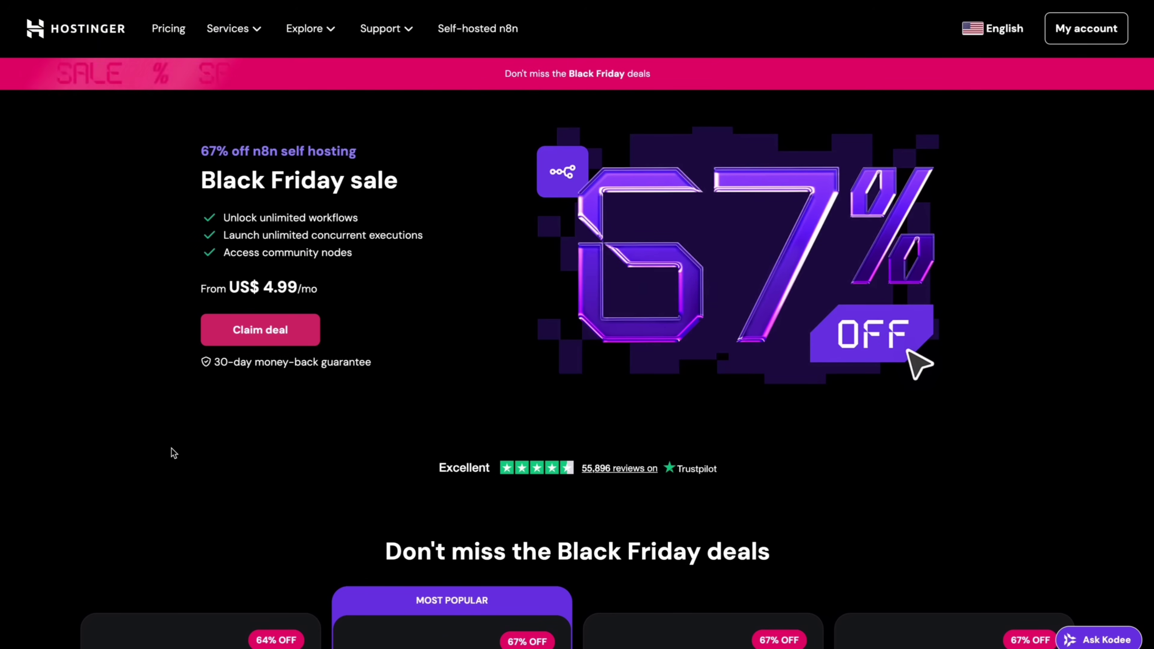
Step: Order the KVM 2 plan with the CYBERJUNGLE coupon, choose n8n as its app, and open it
{"action": "scroll", "coordinate": [503, 263], "scroll_direction": "down", "scroll_amount": 5}
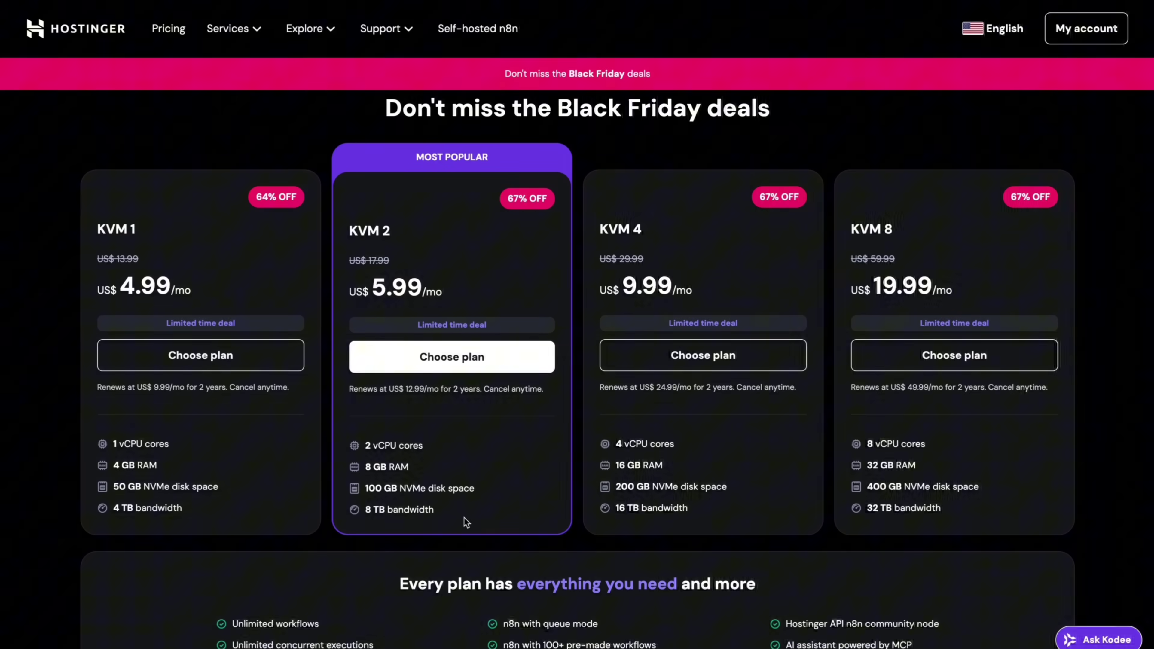
{"action": "left_click", "coordinate": [503, 363]}
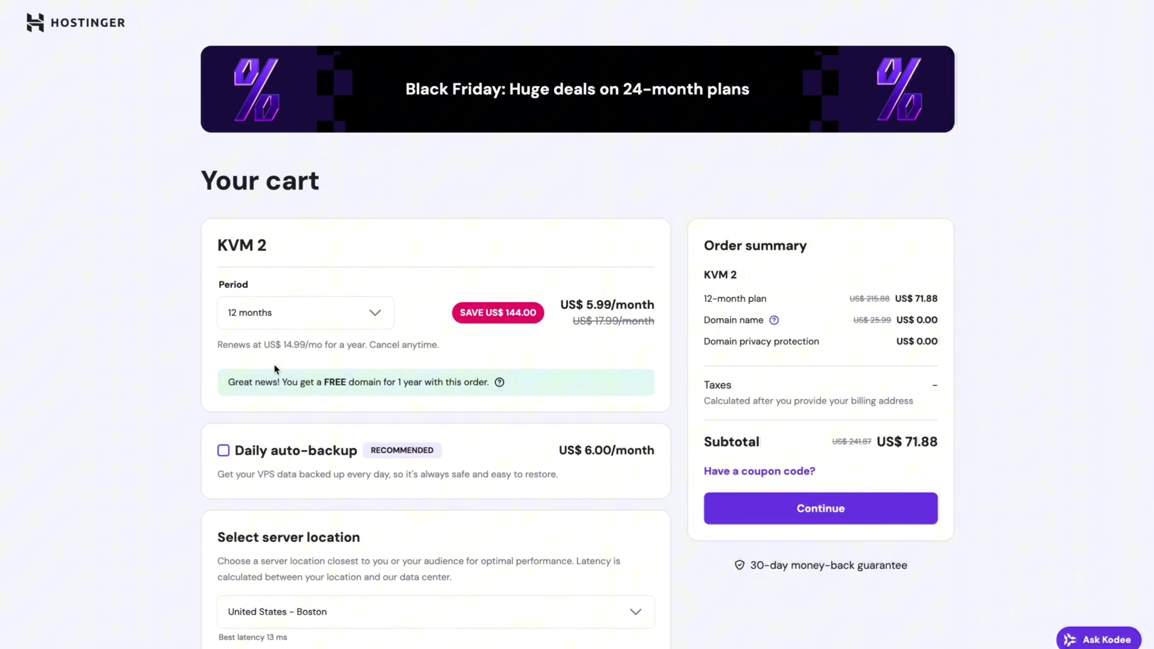
{"action": "left_click", "coordinate": [759, 473]}
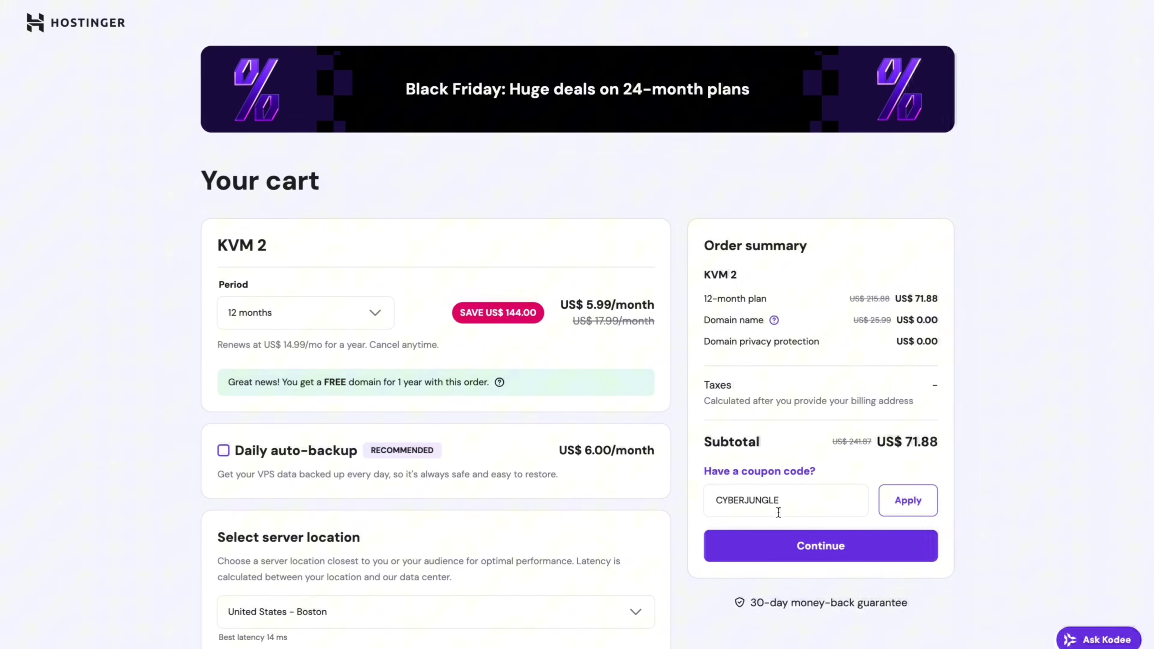
{"action": "left_click", "coordinate": [911, 502]}
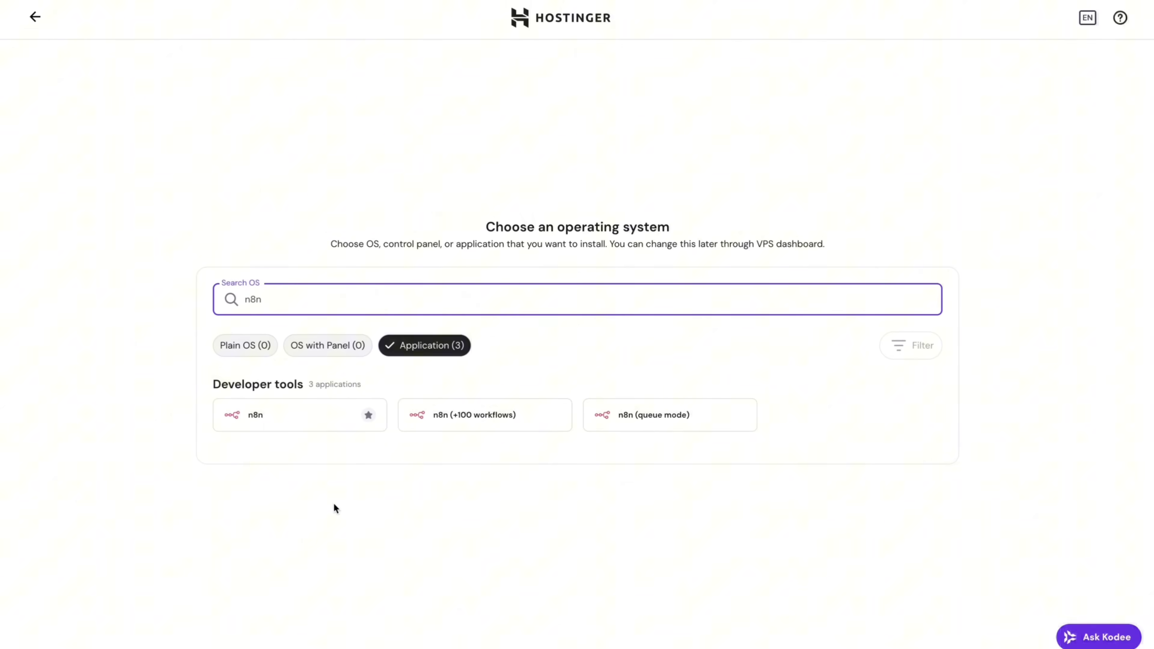
{"action": "left_click", "coordinate": [302, 416]}
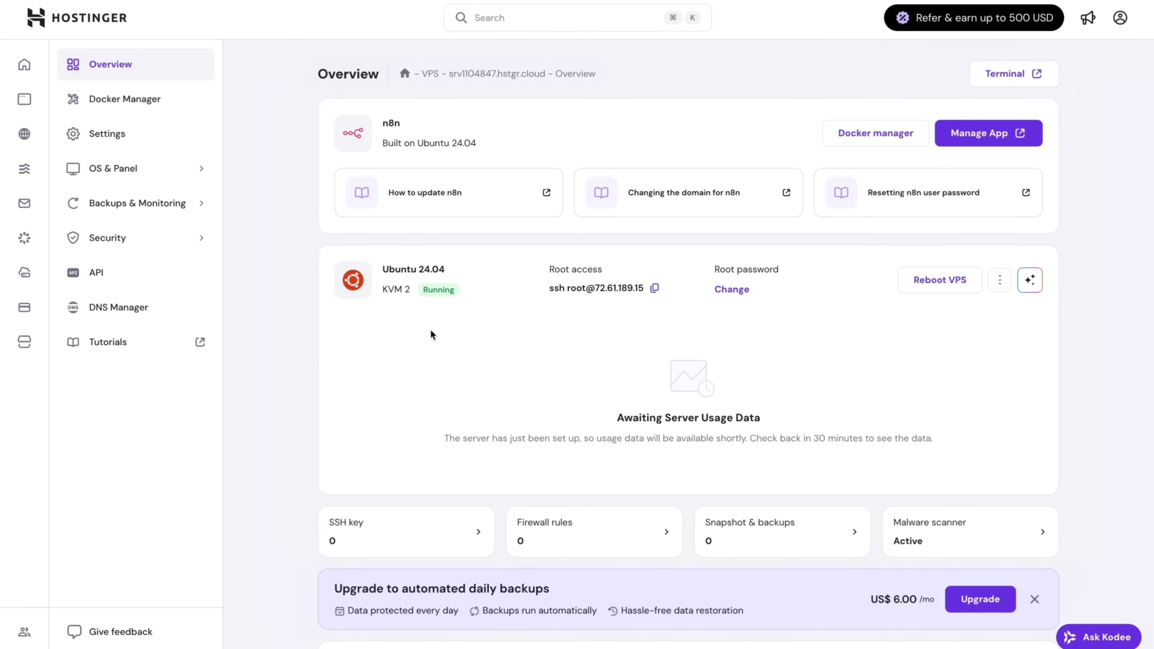
{"action": "left_click", "coordinate": [977, 136]}
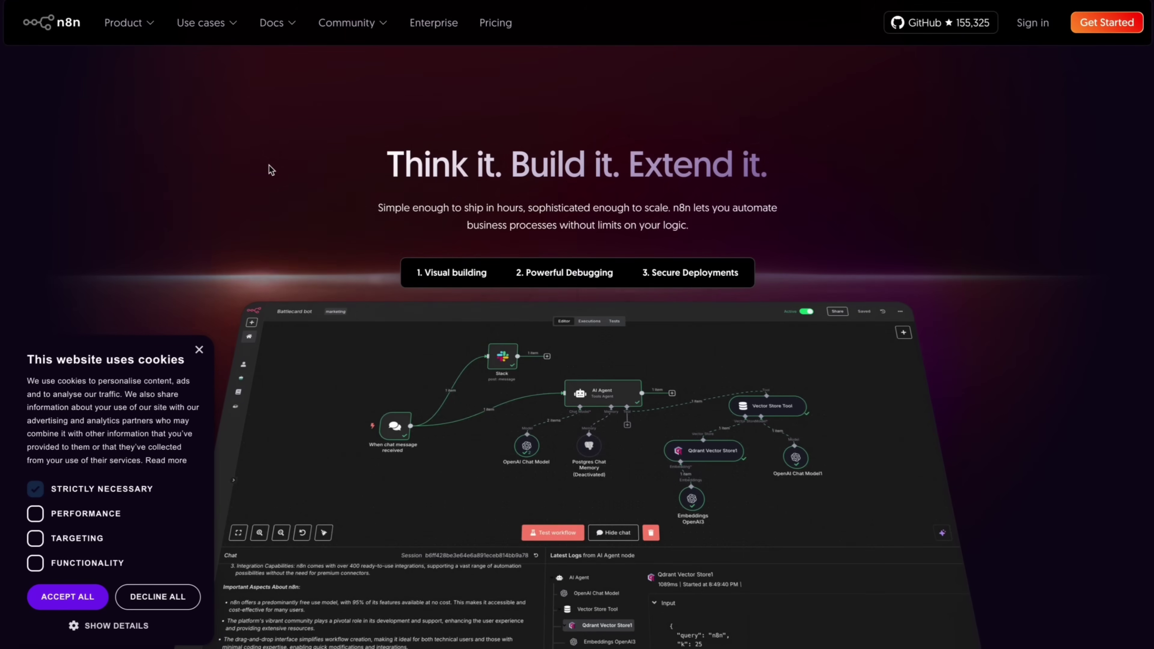
Step: Copy the 'Generate AI Viral Videos with VEO 3' template JSON from n8n's Templates gallery
{"action": "mouse_move", "coordinate": [127, 23]}
{"action": "left_click", "coordinate": [136, 119]}
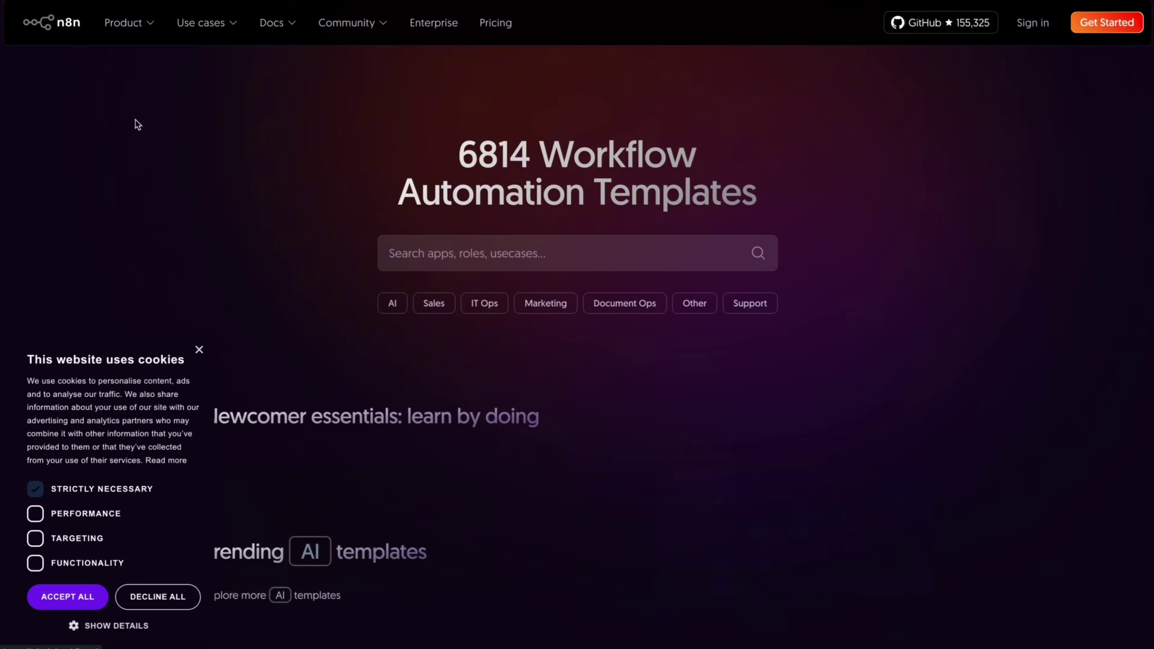
{"action": "scroll", "coordinate": [351, 473], "scroll_direction": "down", "scroll_amount": 10}
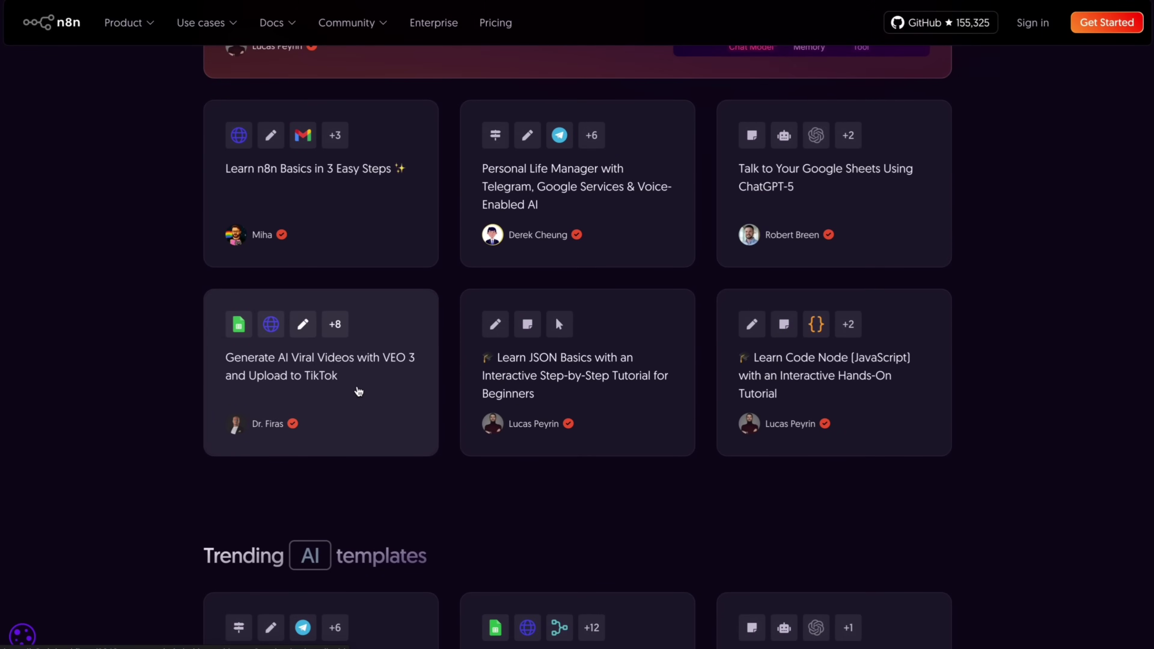
{"action": "left_click", "coordinate": [364, 400]}
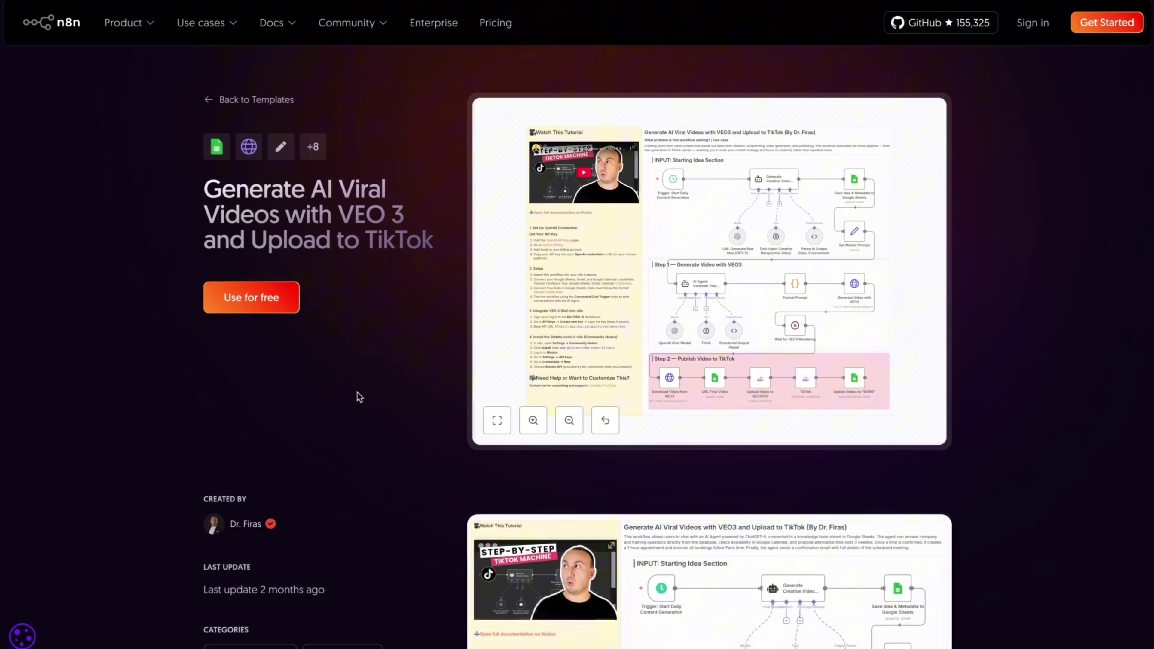
{"action": "left_click", "coordinate": [265, 301]}
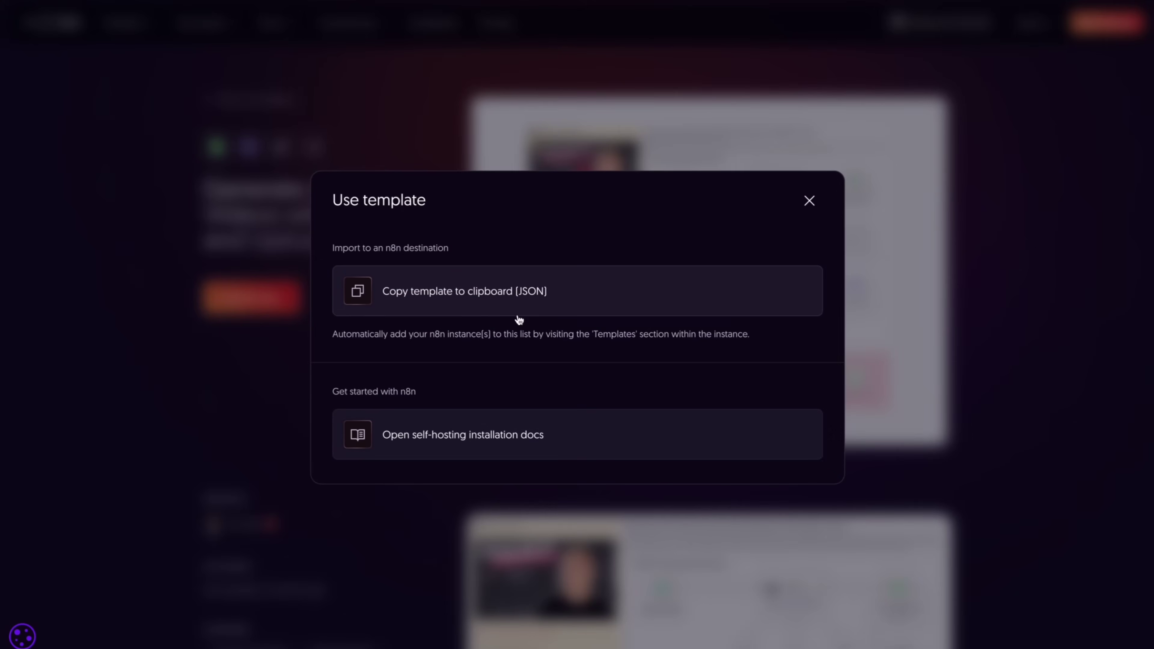
{"action": "left_click", "coordinate": [400, 294]}
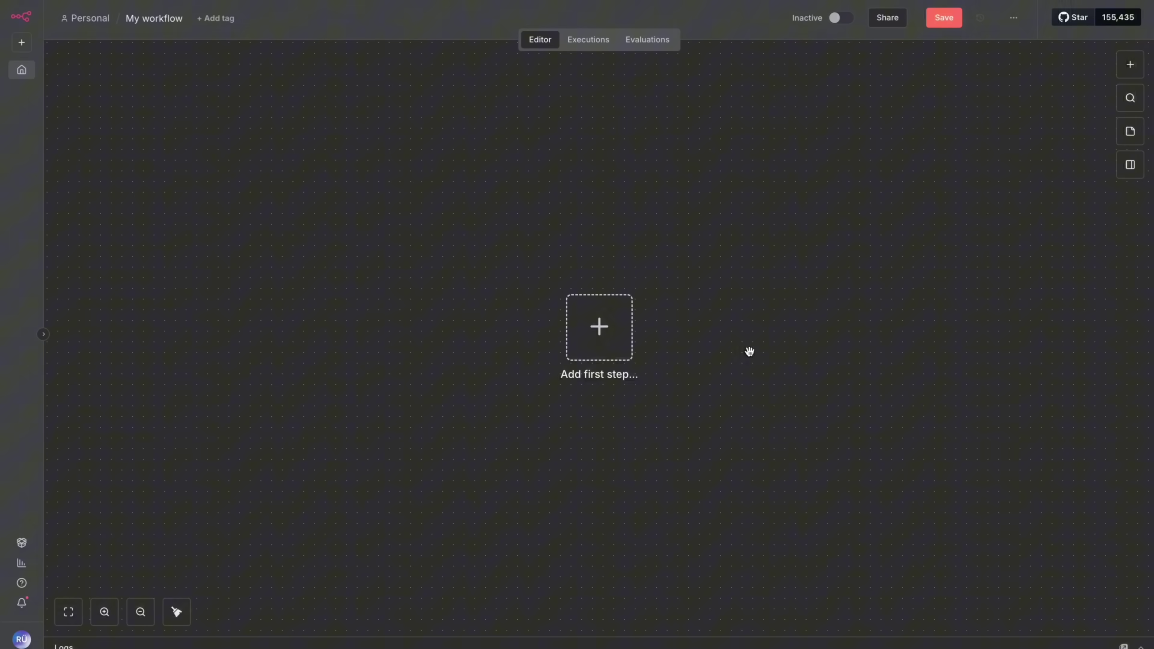
Step: Paste the copied VEO 3 template JSON into the blank n8n workflow canvas
{"action": "key", "text": "ctrl+v"}
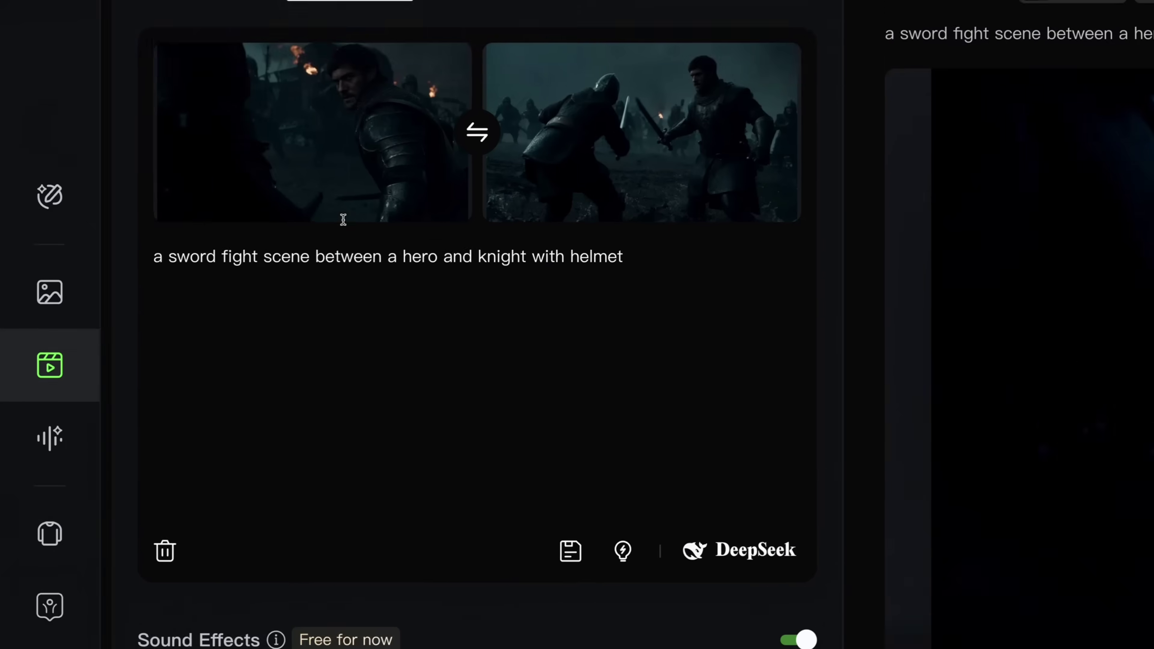
Step: Play the 'sword fight scene between a hero and knight with helmet' clip in Kling AI's history
{"action": "mouse_move", "coordinate": [177, 131]}
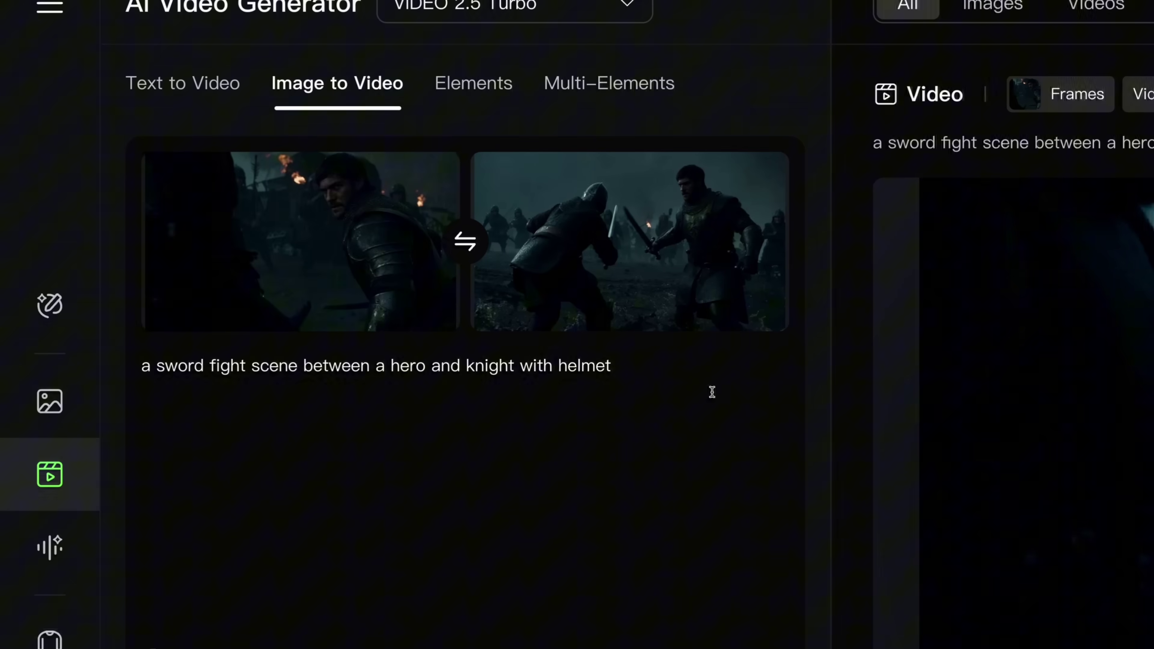
{"action": "mouse_move", "coordinate": [775, 267]}
{"action": "mouse_move", "coordinate": [646, 314]}
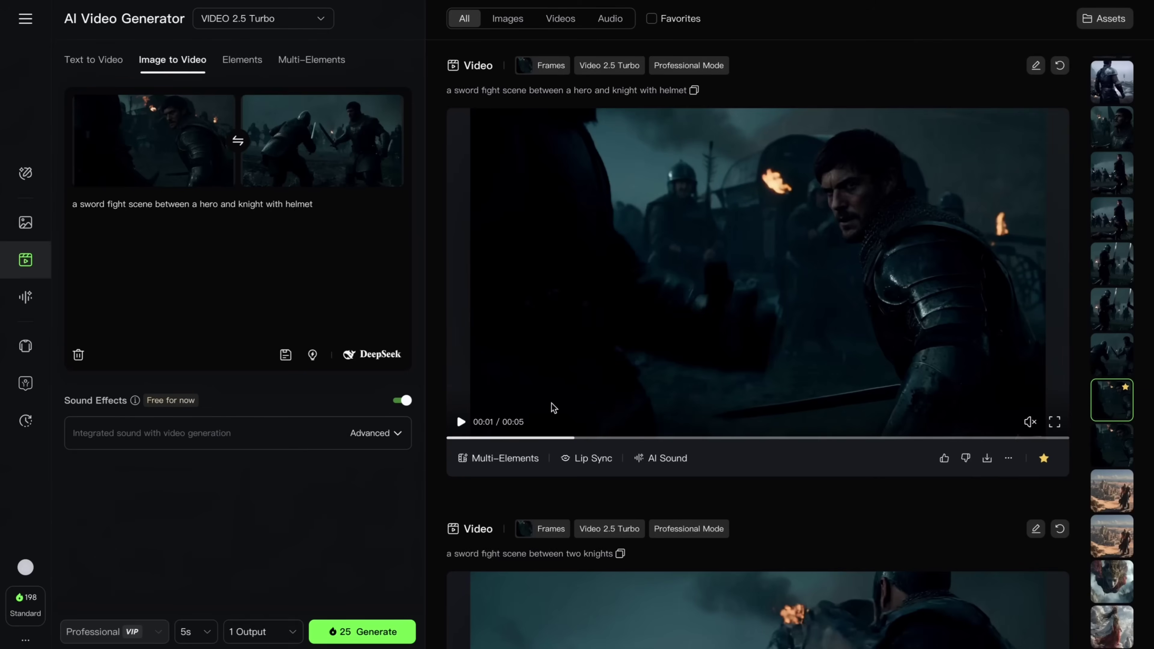
{"action": "mouse_move", "coordinate": [303, 259]}
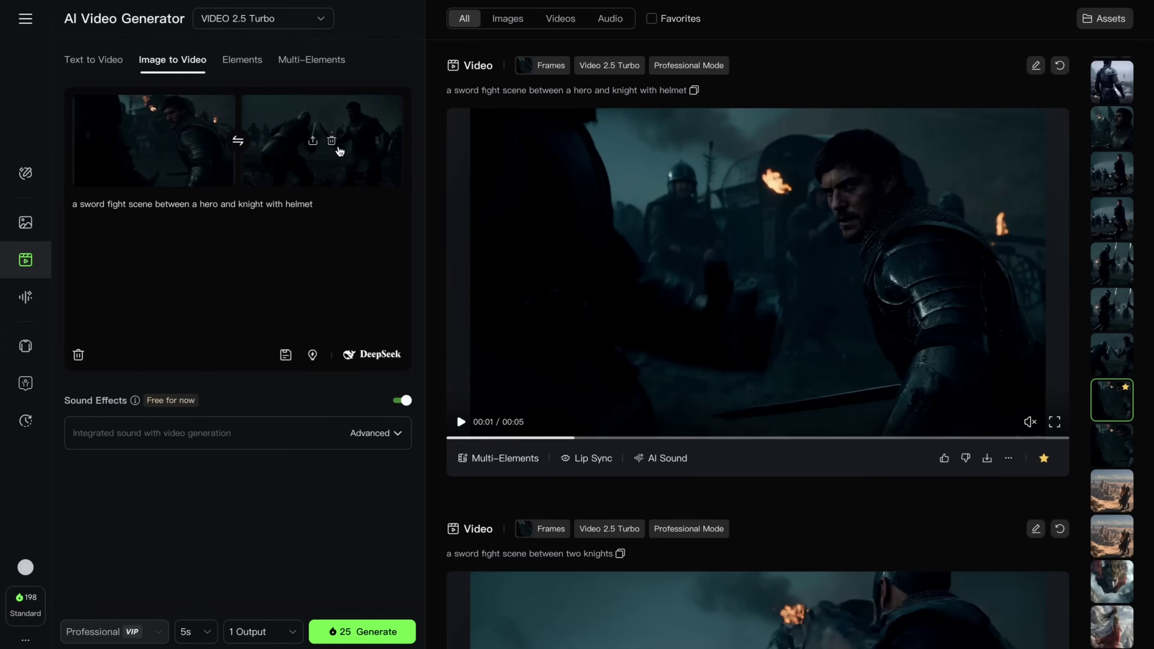
{"action": "mouse_move", "coordinate": [359, 169]}
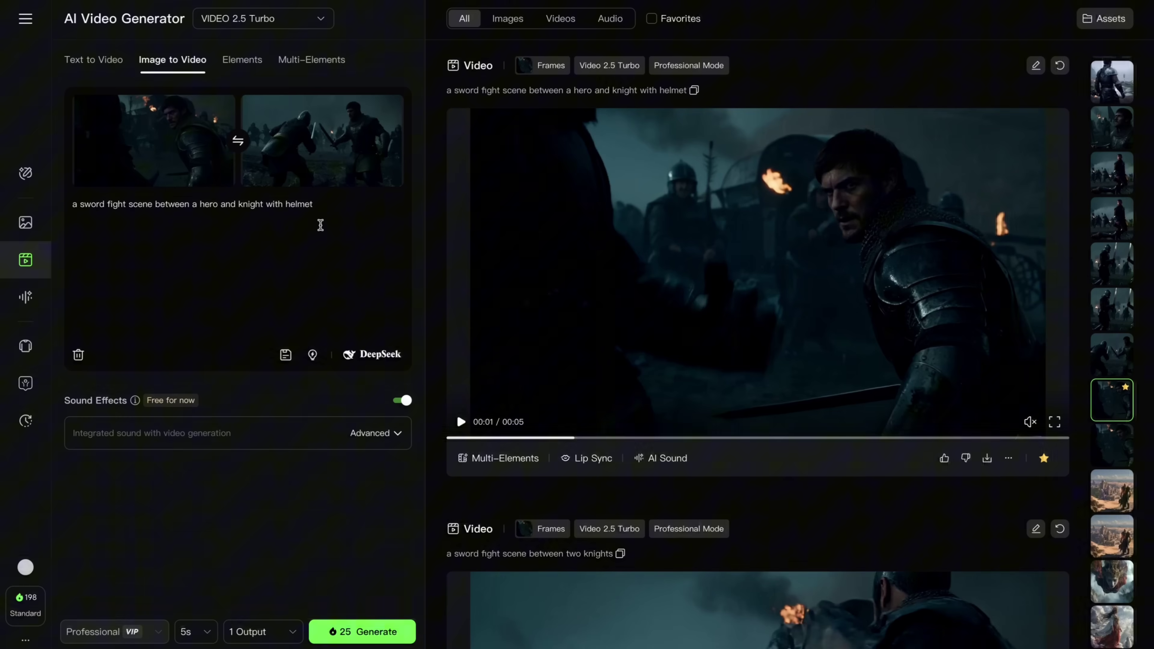
{"action": "left_click", "coordinate": [462, 425]}
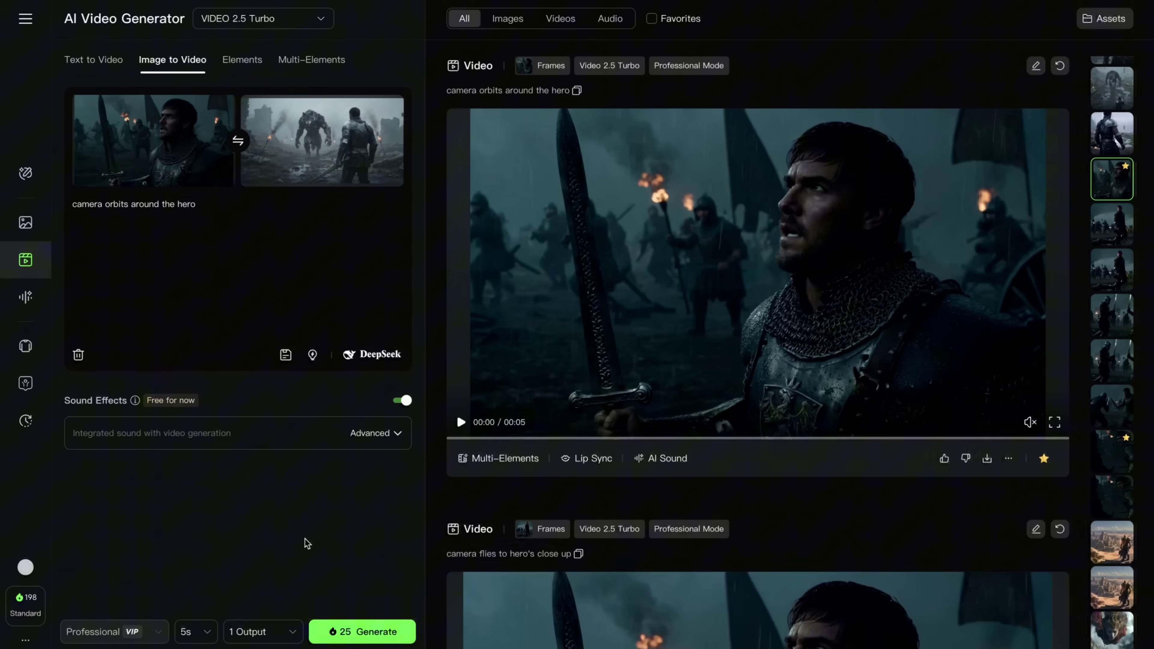
Step: Play the 'camera orbits around the hero' clip, ending on the werewolf approaching the knight
{"action": "left_click", "coordinate": [460, 422]}
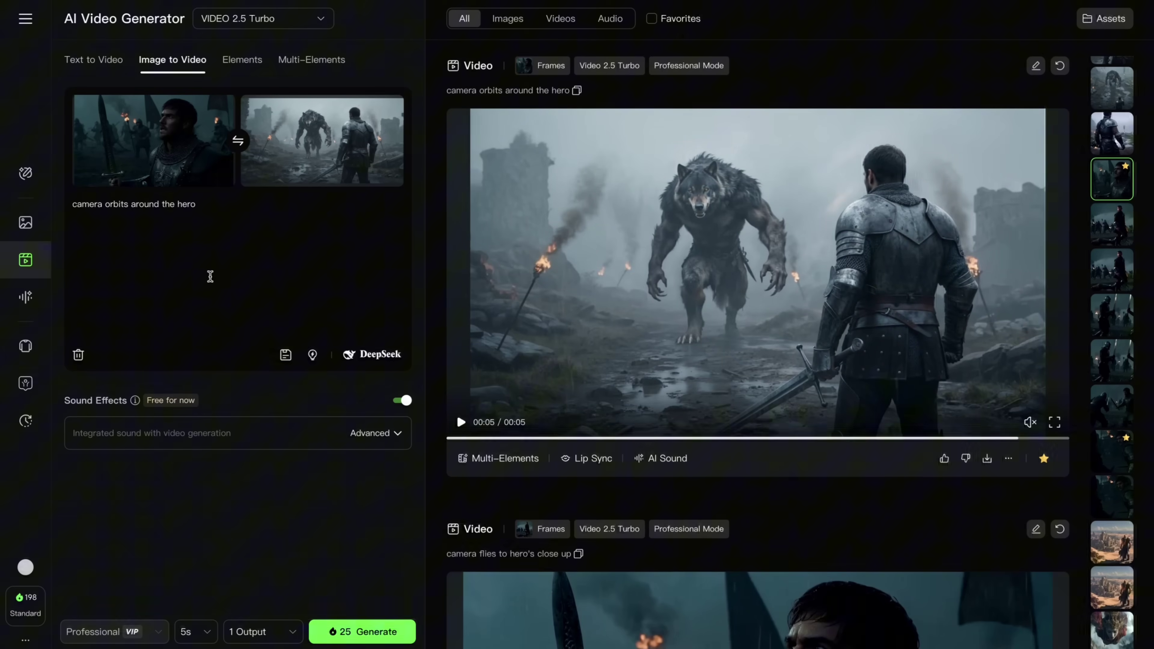
{"action": "mouse_move", "coordinate": [167, 181]}
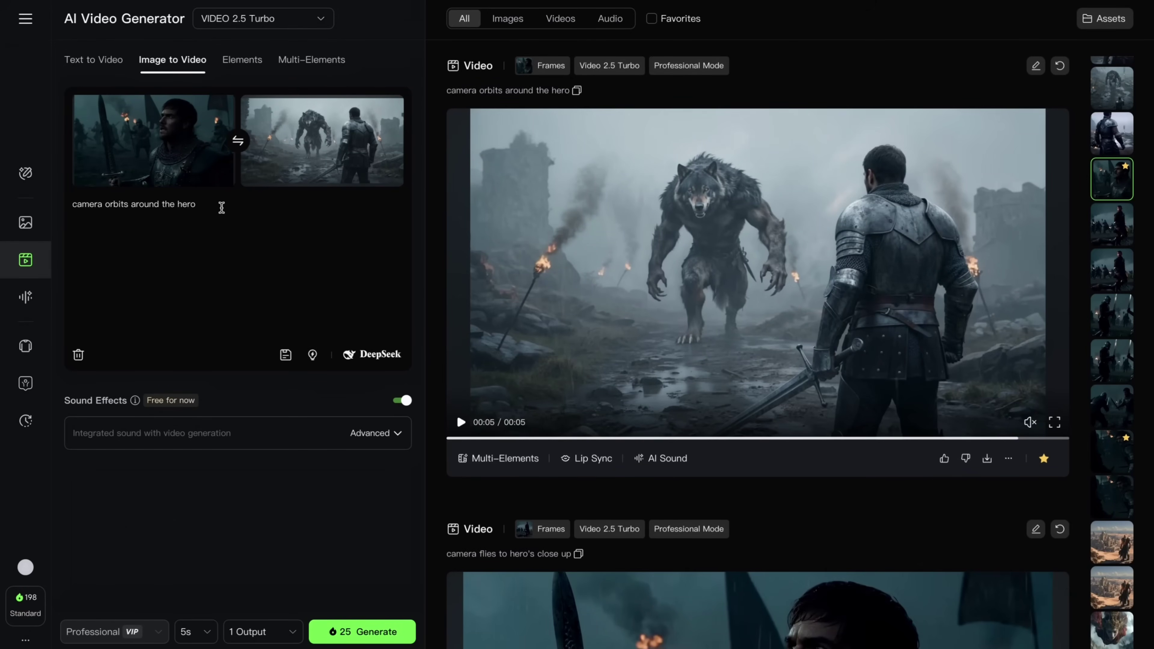
Step: Replay the aerial-to-over-the-shoulder knight-and-wolf clip from the start, then pause it
{"action": "left_click", "coordinate": [468, 394]}
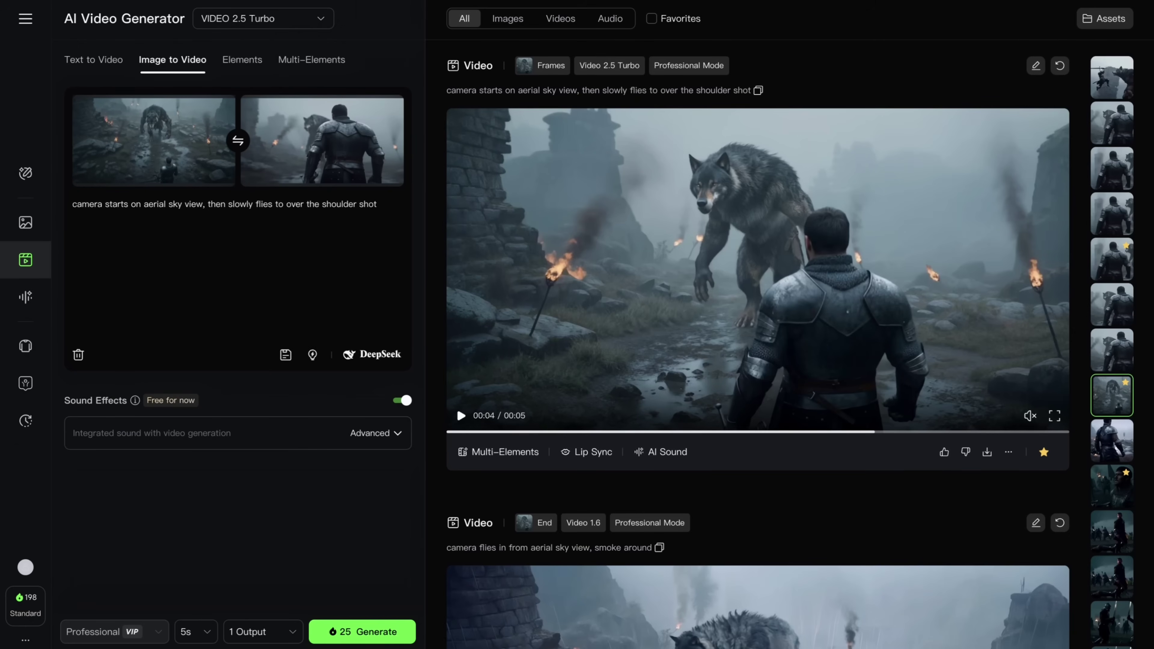
{"action": "left_click", "coordinate": [450, 429]}
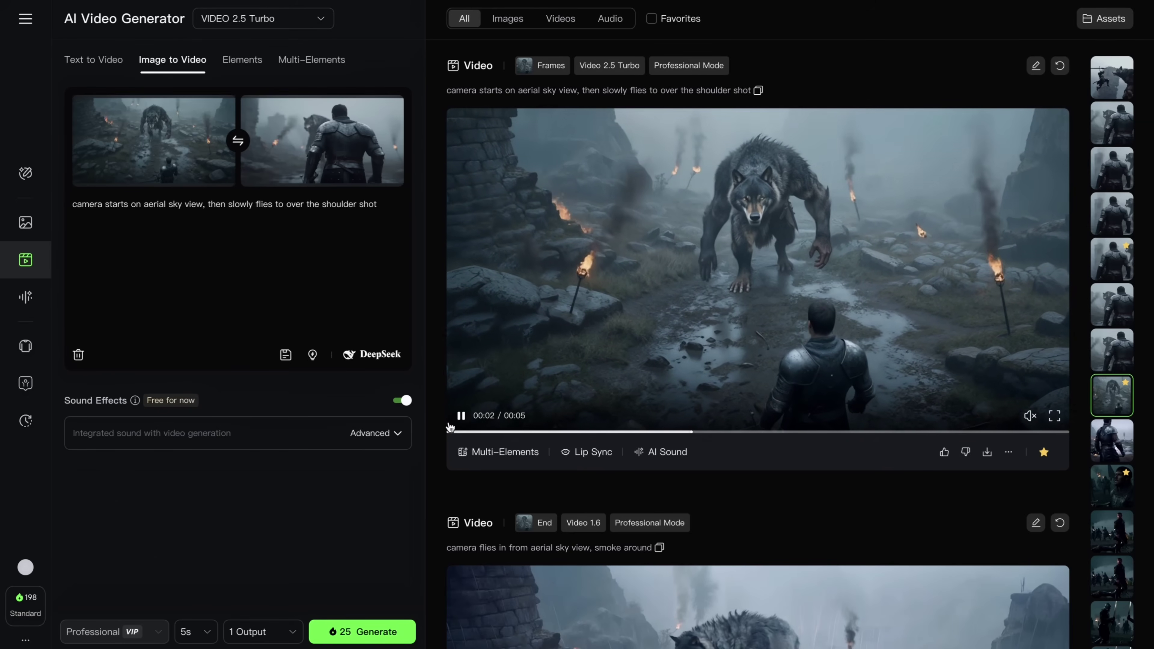
{"action": "key", "text": "space"}
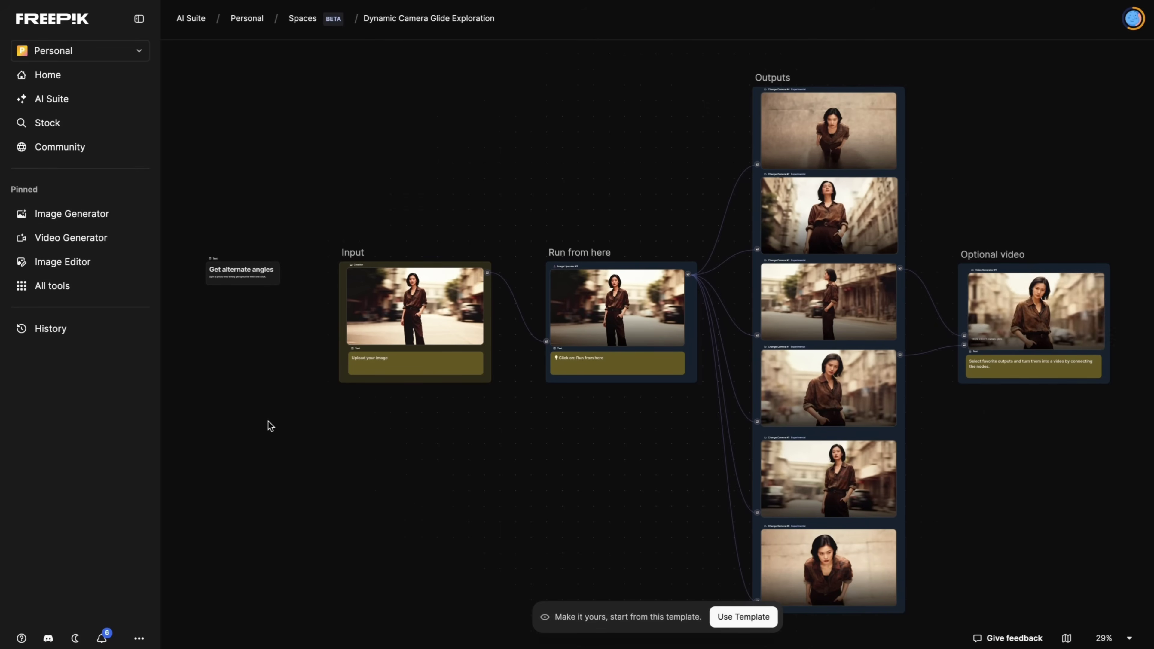
Step: Explore the 'Get alternate angles' template nodes, then switch to its knight-and-werewolf copy
{"action": "scroll", "coordinate": [358, 308], "scroll_direction": "up", "scroll_amount": 5}
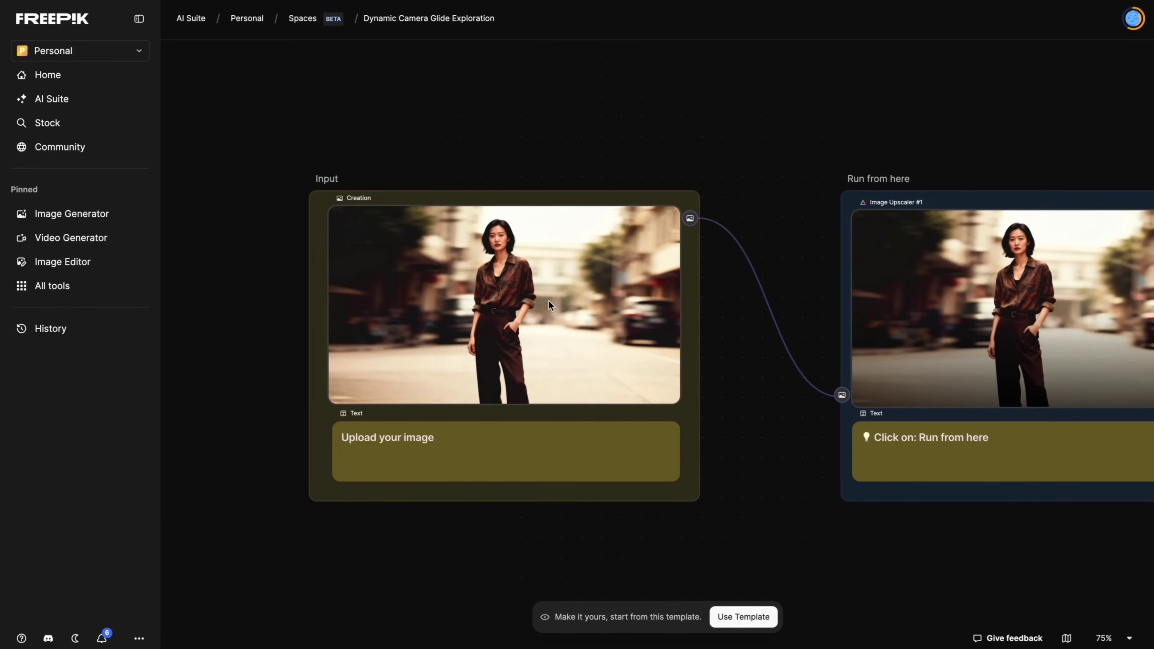
{"action": "scroll", "coordinate": [548, 301], "scroll_direction": "down", "scroll_amount": 5}
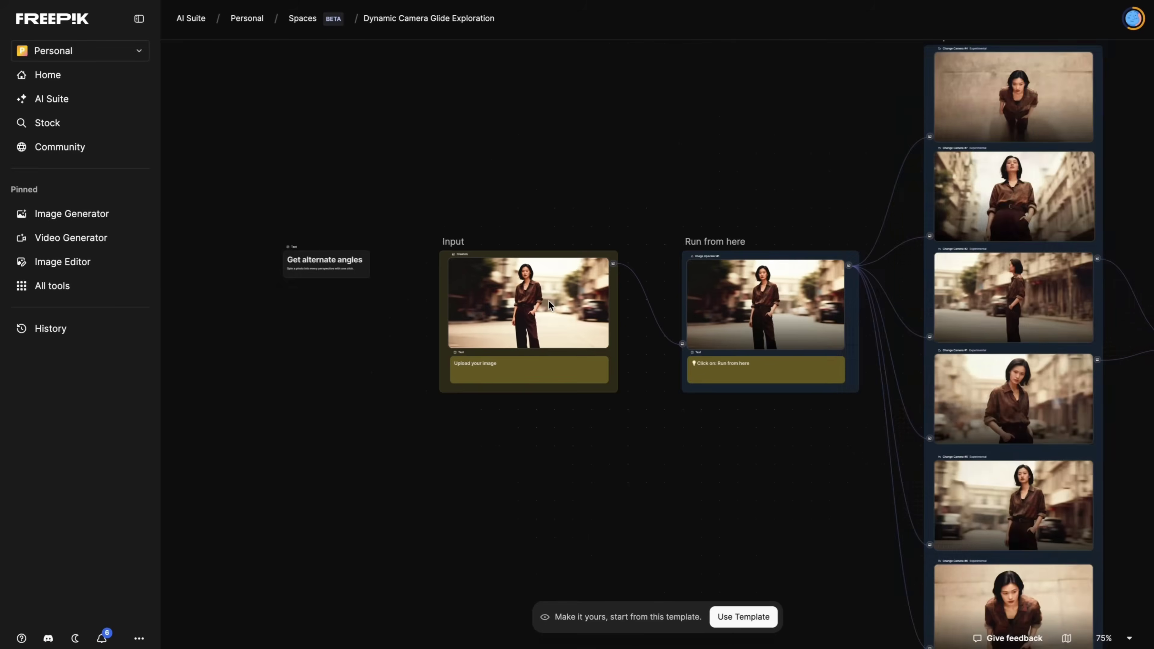
{"action": "scroll", "coordinate": [548, 300], "scroll_direction": "right", "scroll_amount": 10}
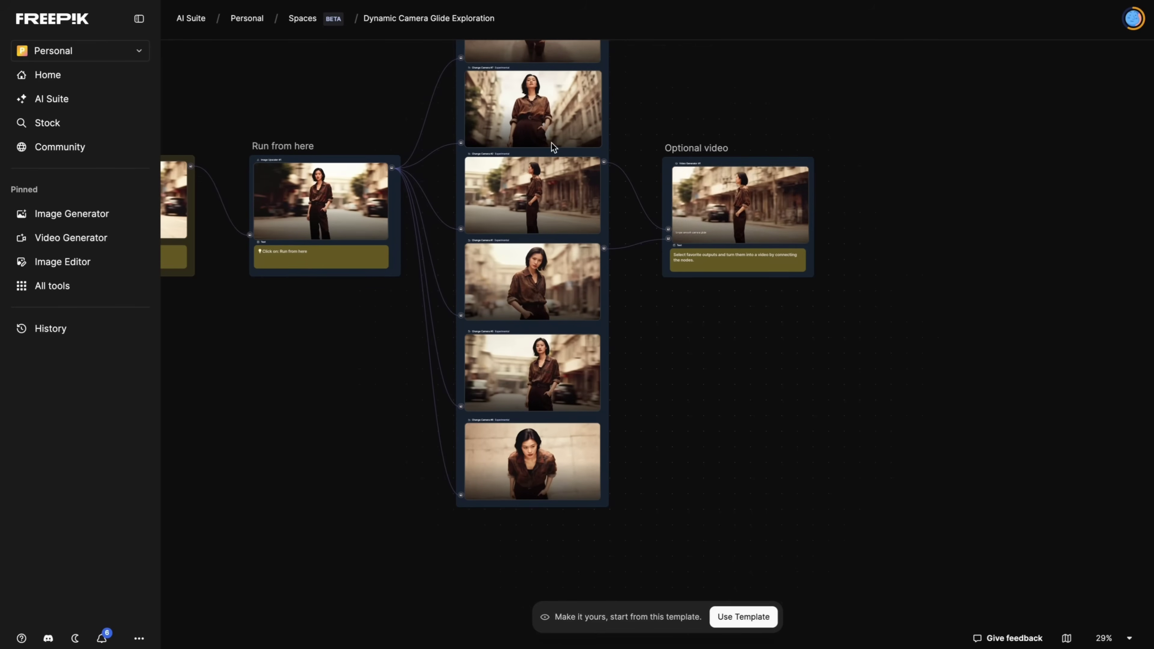
{"action": "scroll", "coordinate": [551, 227], "scroll_direction": "up", "scroll_amount": 4}
{"action": "scroll", "coordinate": [554, 357], "scroll_direction": "down", "scroll_amount": 2}
{"action": "scroll", "coordinate": [709, 264], "scroll_direction": "up", "scroll_amount": 6}
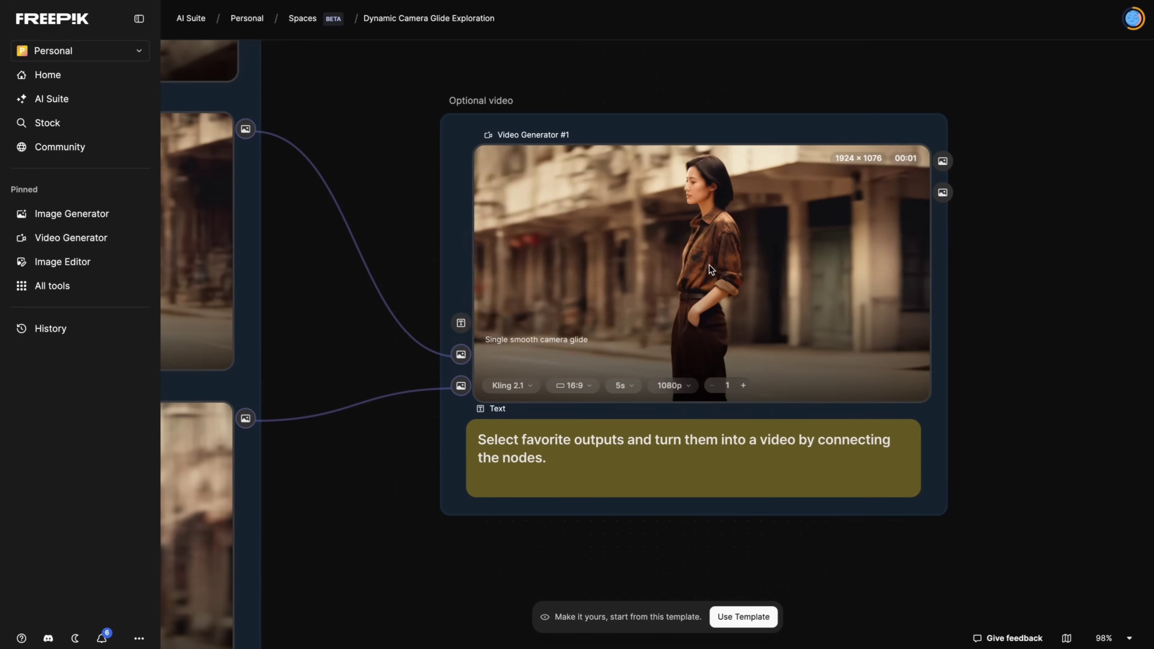
{"action": "scroll", "coordinate": [709, 264], "scroll_direction": "down", "scroll_amount": 5}
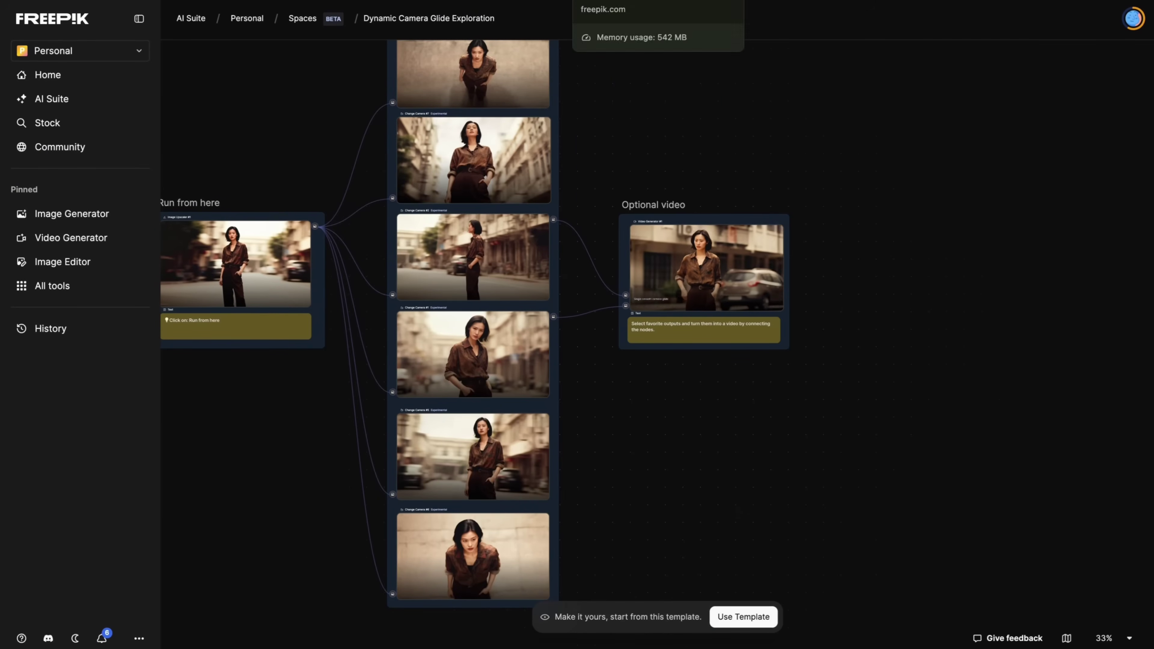
{"action": "key", "text": "ctrl+Tab"}
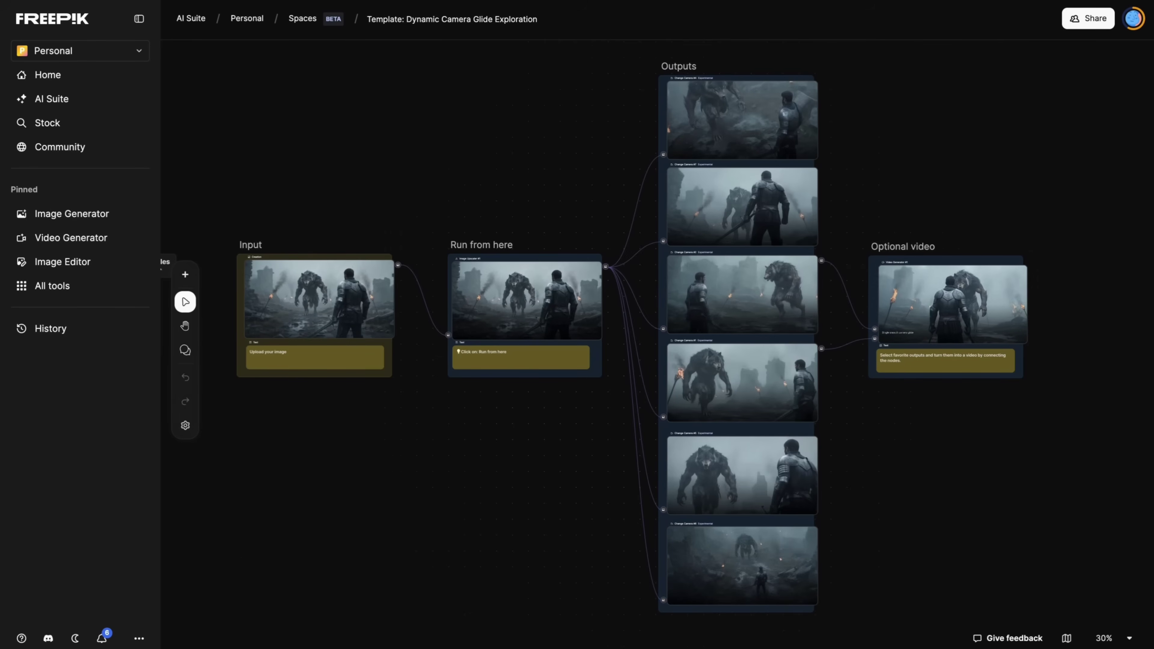
{"action": "scroll", "coordinate": [241, 559], "scroll_direction": "up", "scroll_amount": 4}
{"action": "scroll", "coordinate": [240, 564], "scroll_direction": "down", "scroll_amount": 1}
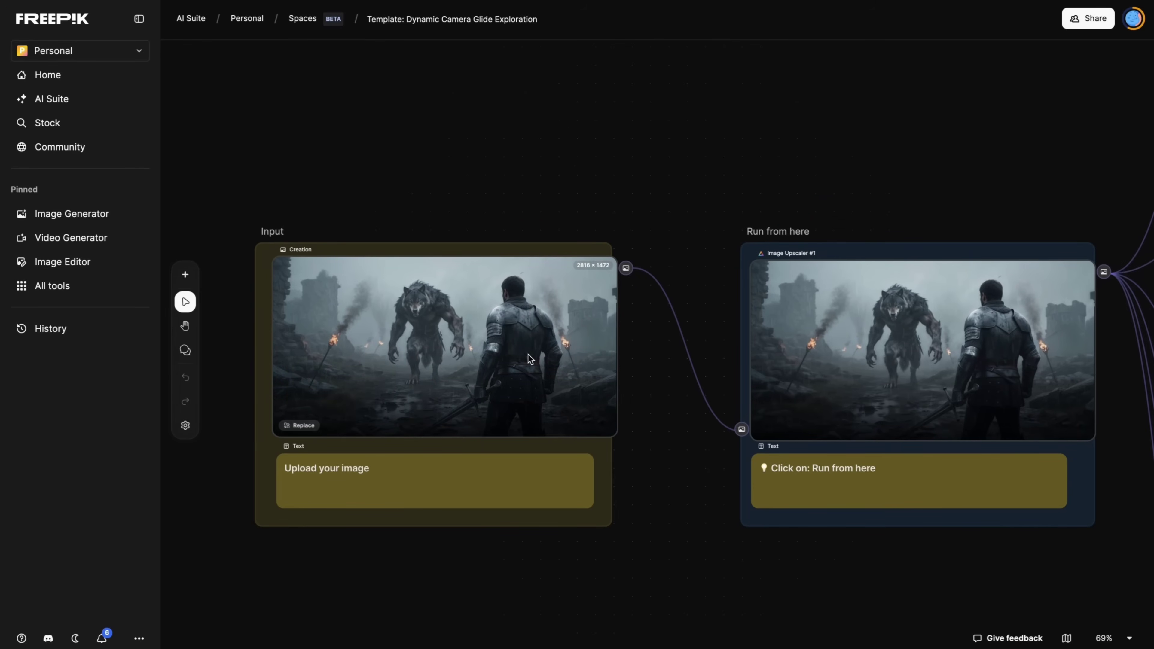
{"action": "scroll", "coordinate": [529, 359], "scroll_direction": "right", "scroll_amount": 5}
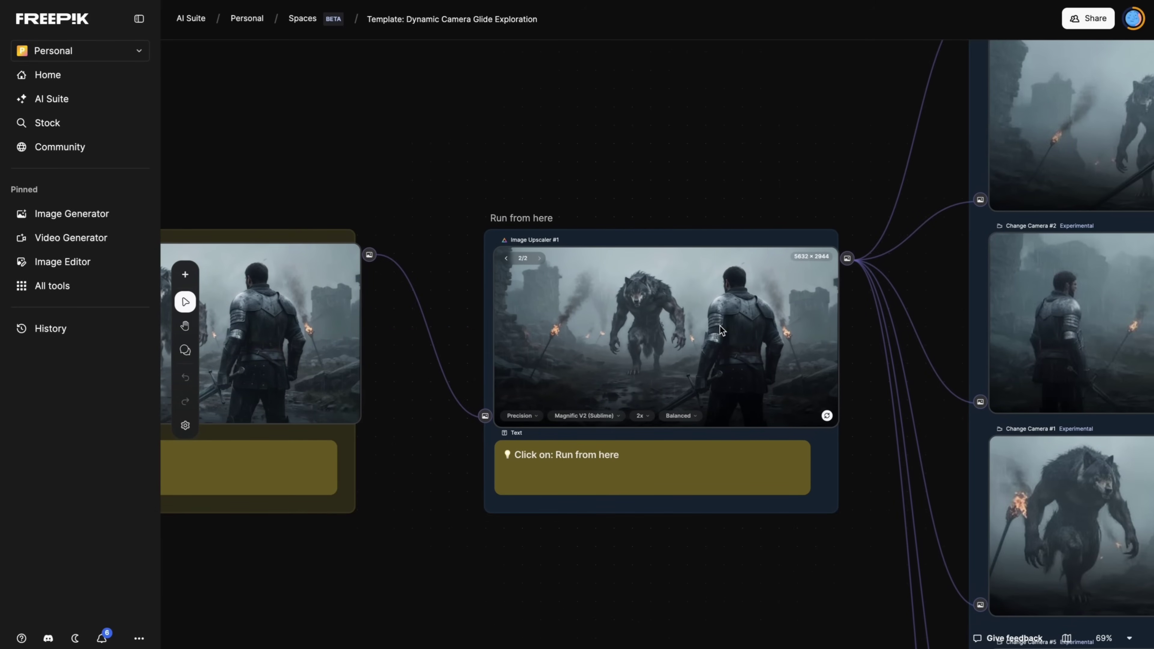
{"action": "scroll", "coordinate": [844, 302], "scroll_direction": "down", "scroll_amount": 5}
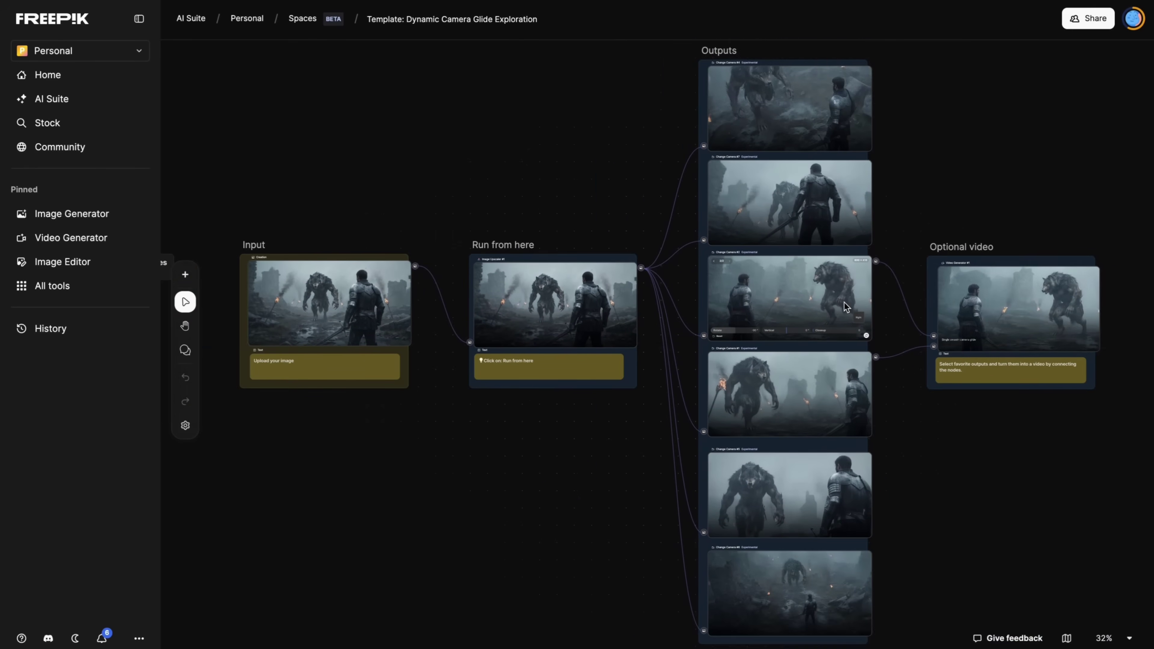
{"action": "scroll", "coordinate": [843, 302], "scroll_direction": "right", "scroll_amount": 4}
{"action": "scroll", "coordinate": [683, 187], "scroll_direction": "up", "scroll_amount": 5}
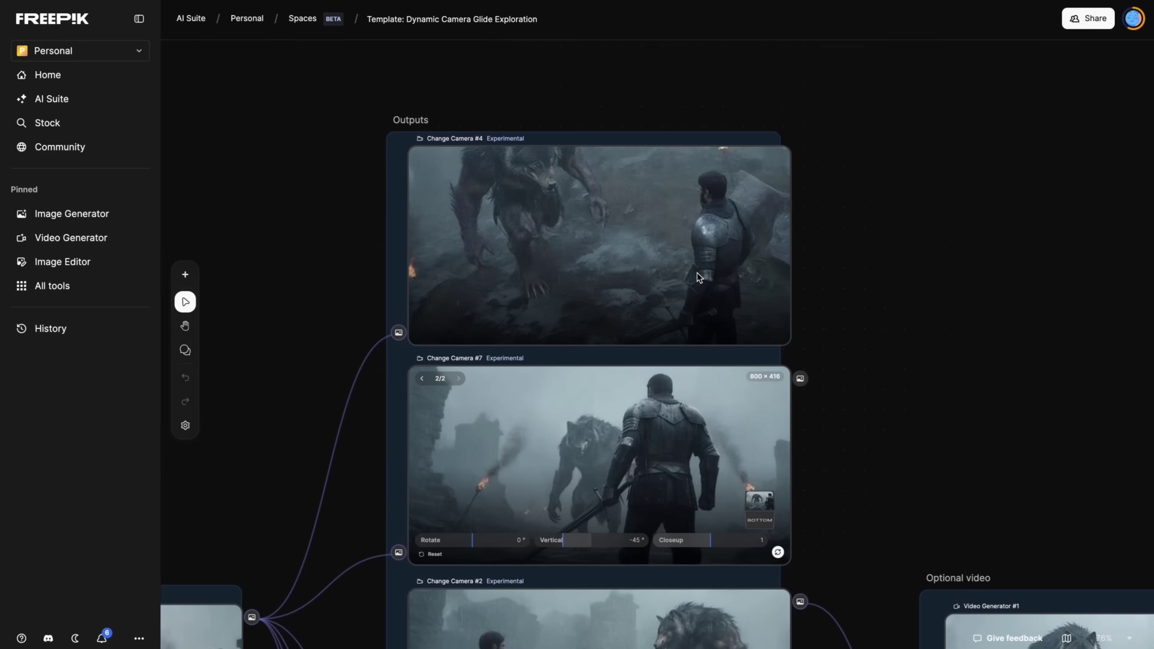
{"action": "scroll", "coordinate": [697, 273], "scroll_direction": "down", "scroll_amount": 10}
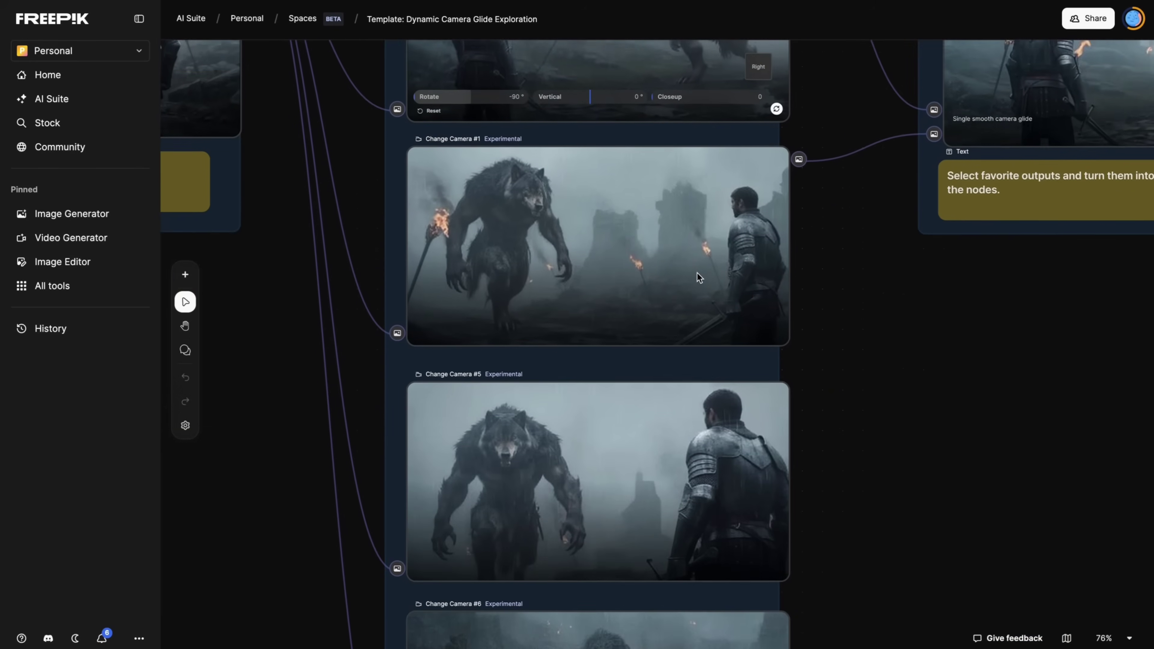
{"action": "scroll", "coordinate": [697, 272], "scroll_direction": "down", "scroll_amount": 8}
{"action": "scroll", "coordinate": [697, 272], "scroll_direction": "right", "scroll_amount": 5}
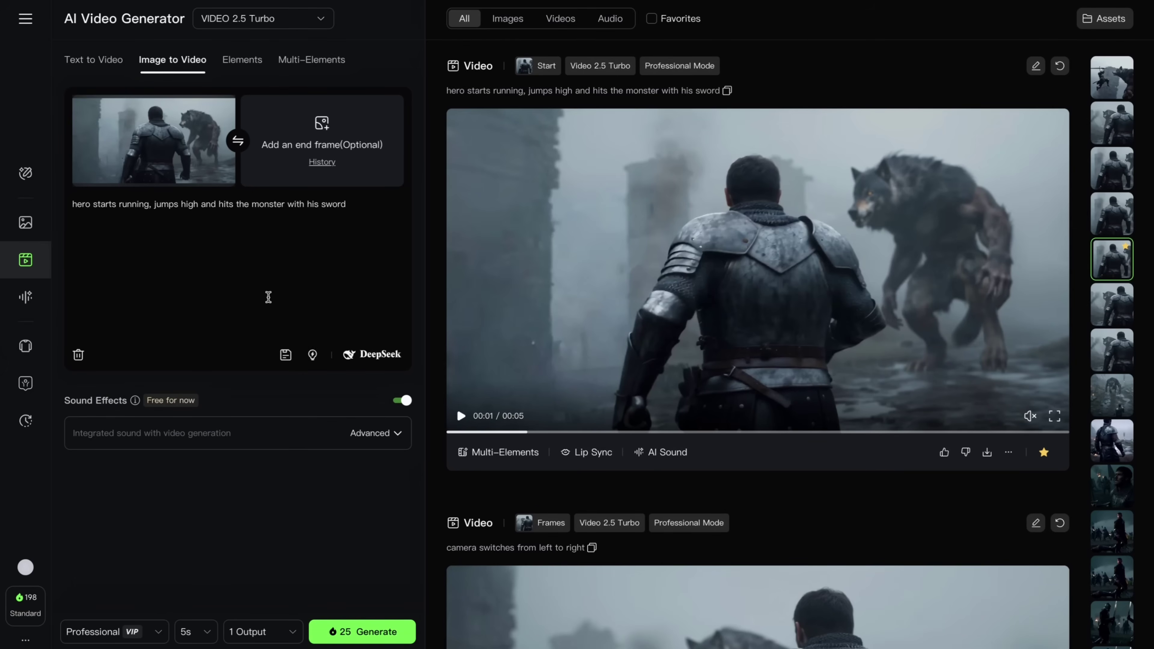
Step: Play the hero running, leaping and striking clip, pausing mid-leap around 00:03
{"action": "left_click", "coordinate": [461, 416]}
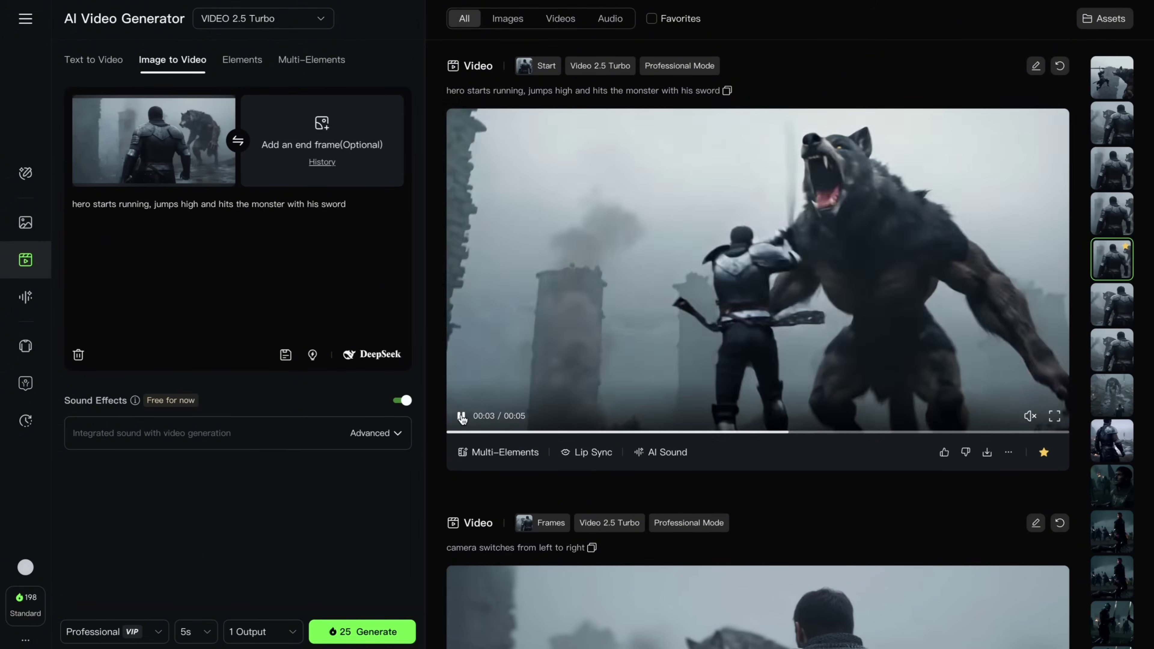
{"action": "left_click", "coordinate": [461, 416]}
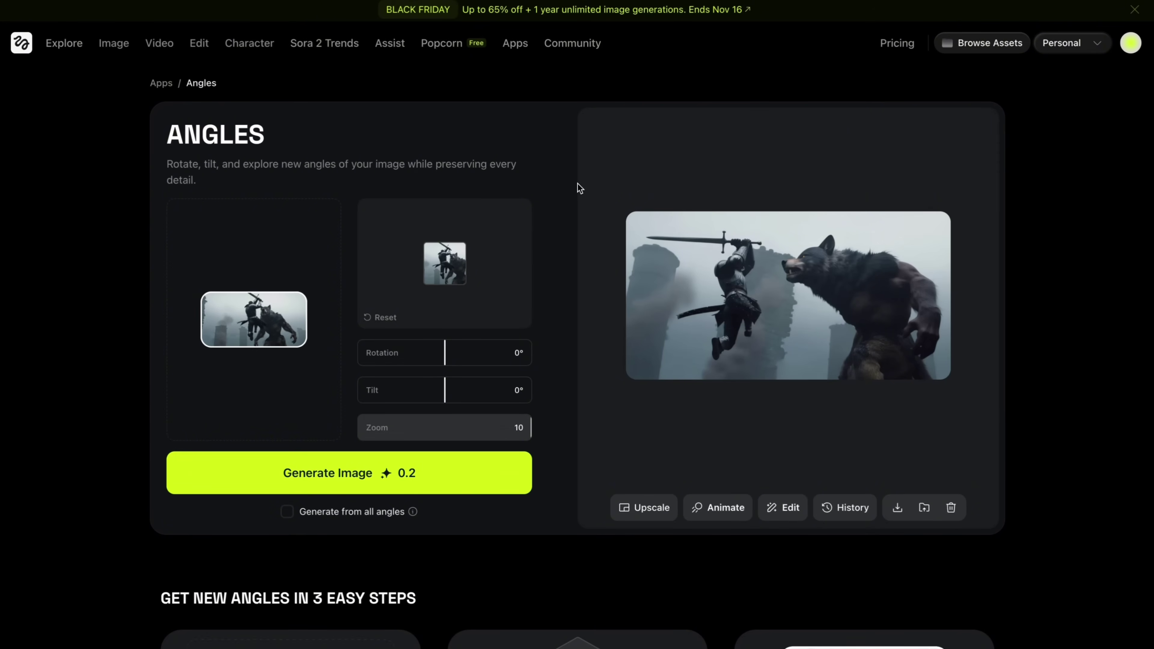
Step: Set the leaping-knight image's camera rotation to 45° with the angle cube
{"action": "mouse_move", "coordinate": [458, 266]}
{"action": "left_mouse_down"}
{"action": "mouse_move", "coordinate": [447, 248]}
{"action": "mouse_move", "coordinate": [466, 241]}
{"action": "mouse_move", "coordinate": [443, 282]}
{"action": "mouse_move", "coordinate": [464, 277]}
{"action": "mouse_move", "coordinate": [445, 265]}
{"action": "left_mouse_up"}
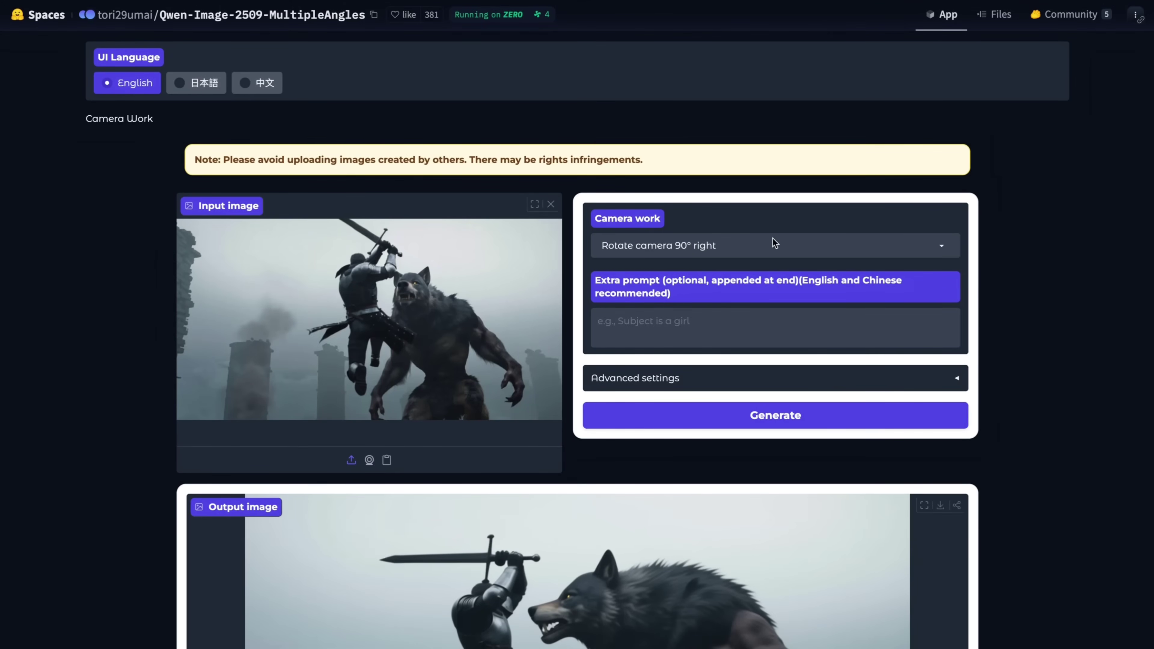
Step: Browse the Qwen Image Edit Space and inspect its camera rotation options
{"action": "scroll", "coordinate": [418, 344], "scroll_direction": "down", "scroll_amount": 5}
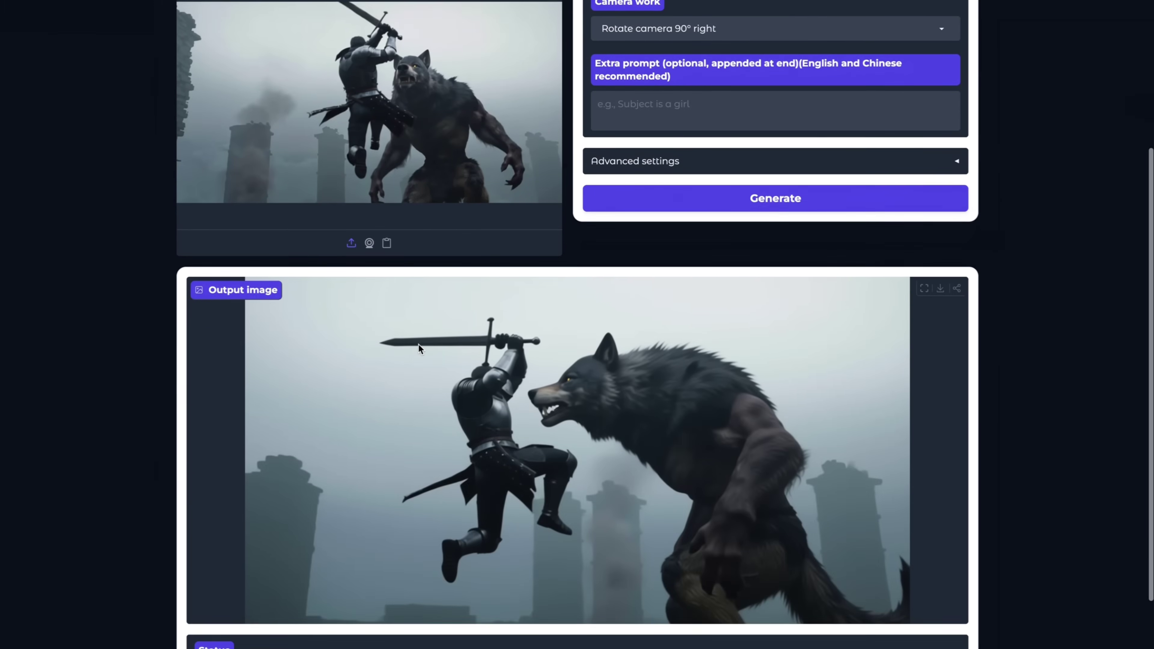
{"action": "scroll", "coordinate": [418, 344], "scroll_direction": "up", "scroll_amount": 5}
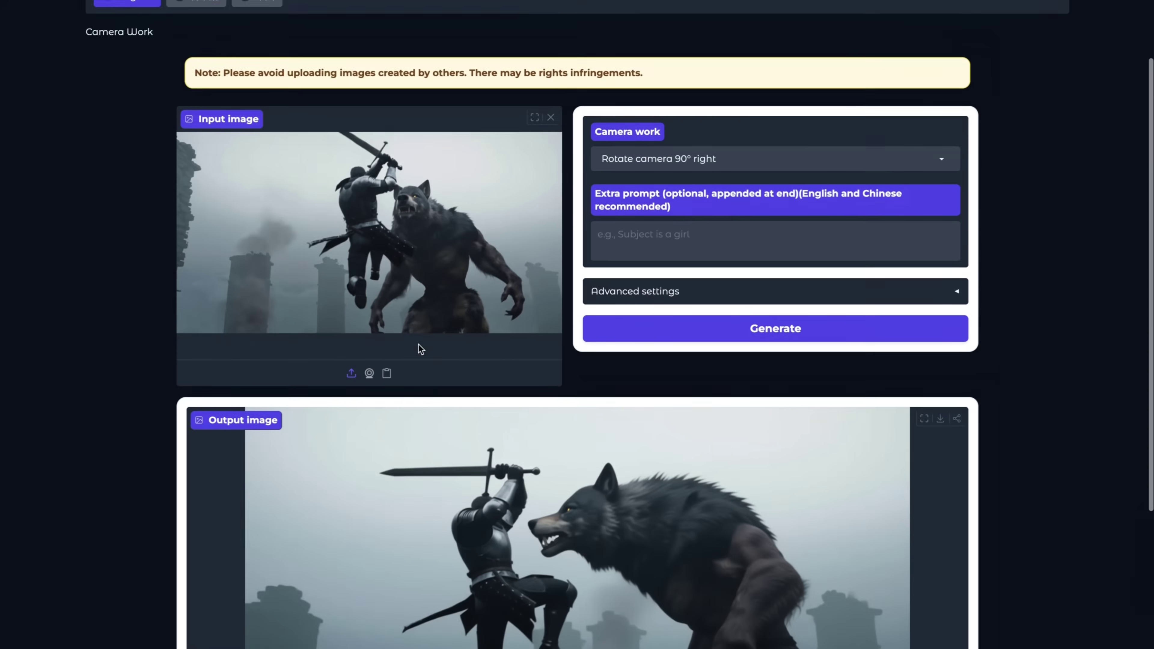
{"action": "scroll", "coordinate": [419, 345], "scroll_direction": "down", "scroll_amount": 4}
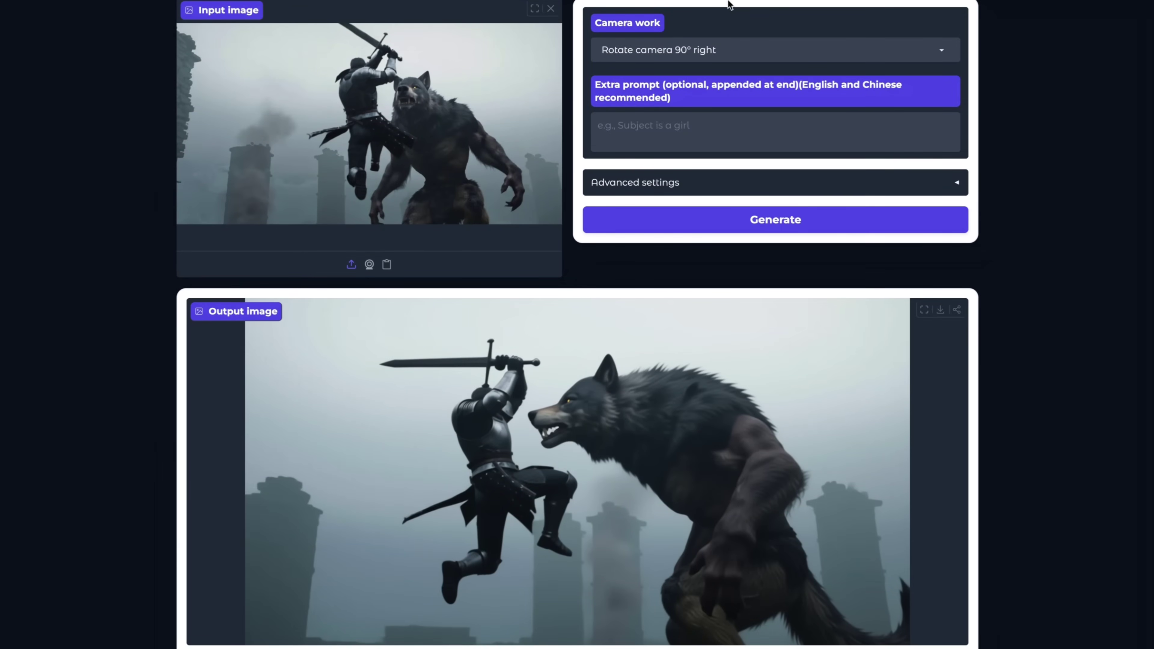
{"action": "scroll", "coordinate": [527, 518], "scroll_direction": "down", "scroll_amount": 1}
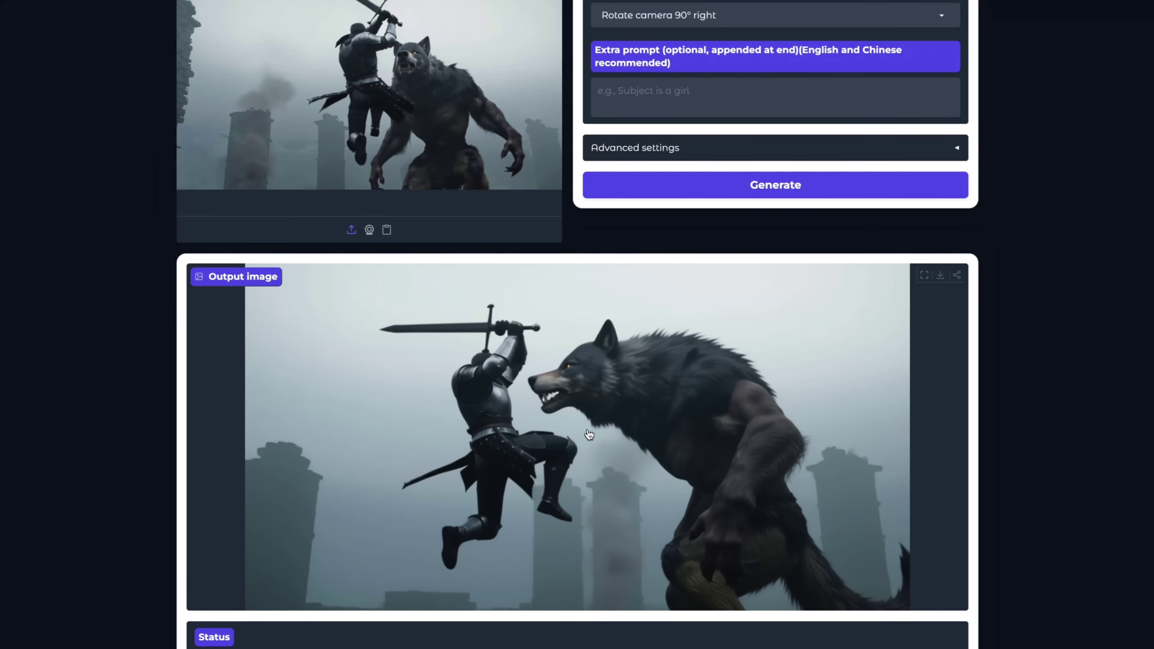
{"action": "scroll", "coordinate": [589, 435], "scroll_direction": "up", "scroll_amount": 4}
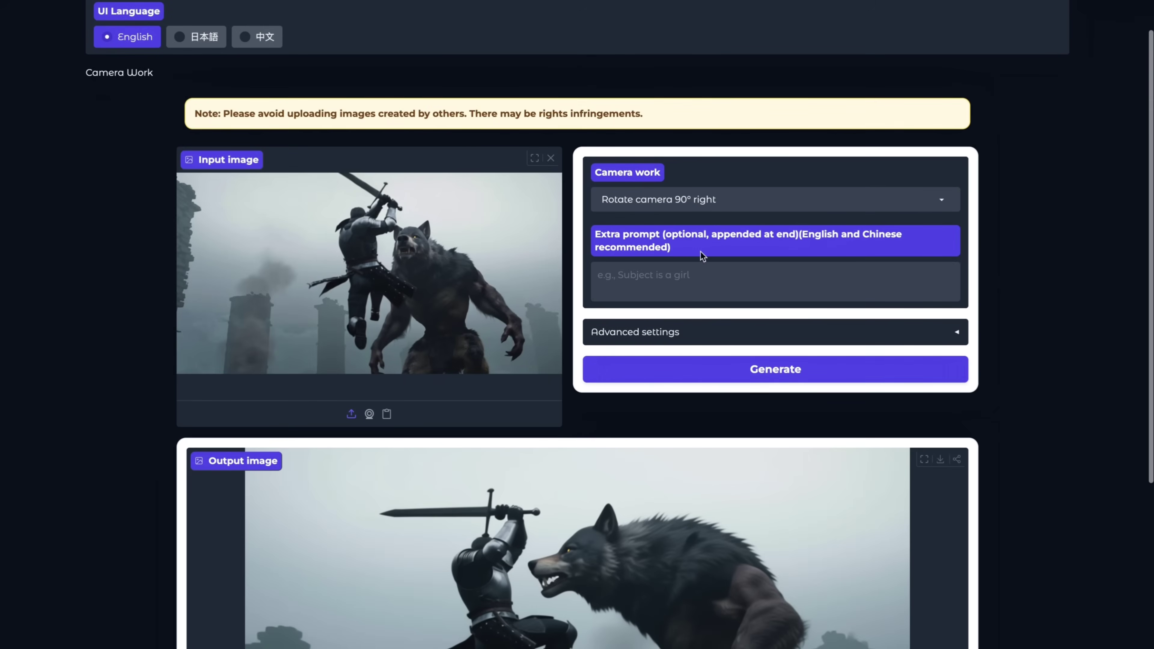
{"action": "left_click", "coordinate": [702, 199]}
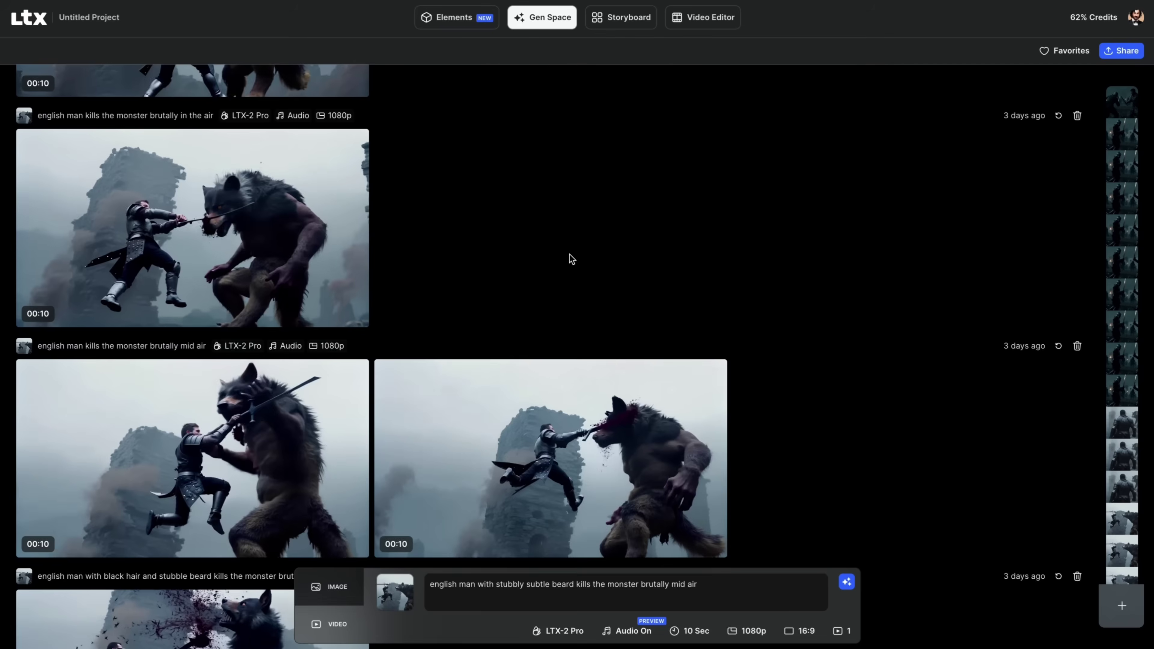
{"action": "scroll", "coordinate": [568, 273], "scroll_direction": "up", "scroll_amount": 5}
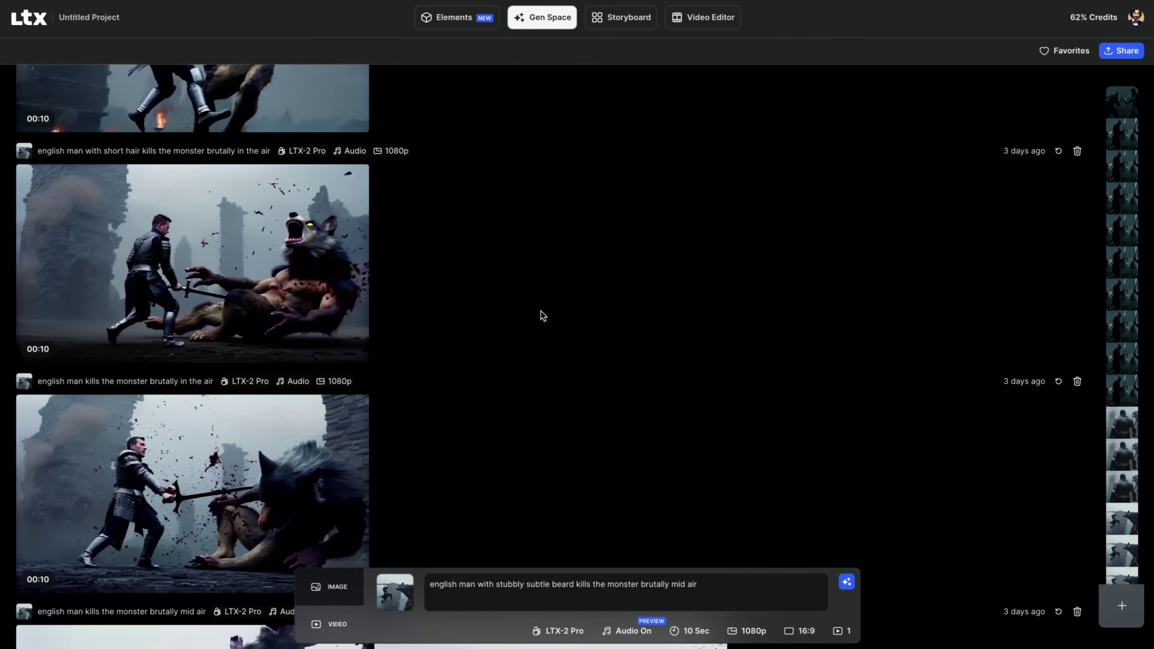
{"action": "scroll", "coordinate": [543, 316], "scroll_direction": "up", "scroll_amount": 5}
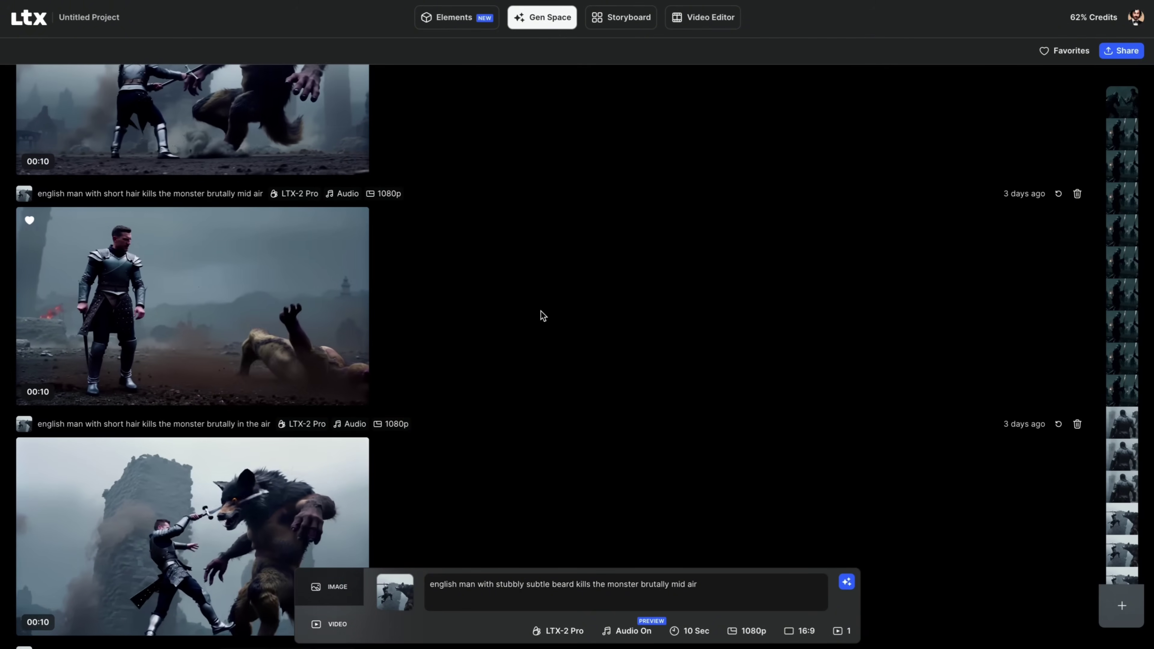
{"action": "scroll", "coordinate": [543, 316], "scroll_direction": "down", "scroll_amount": 1}
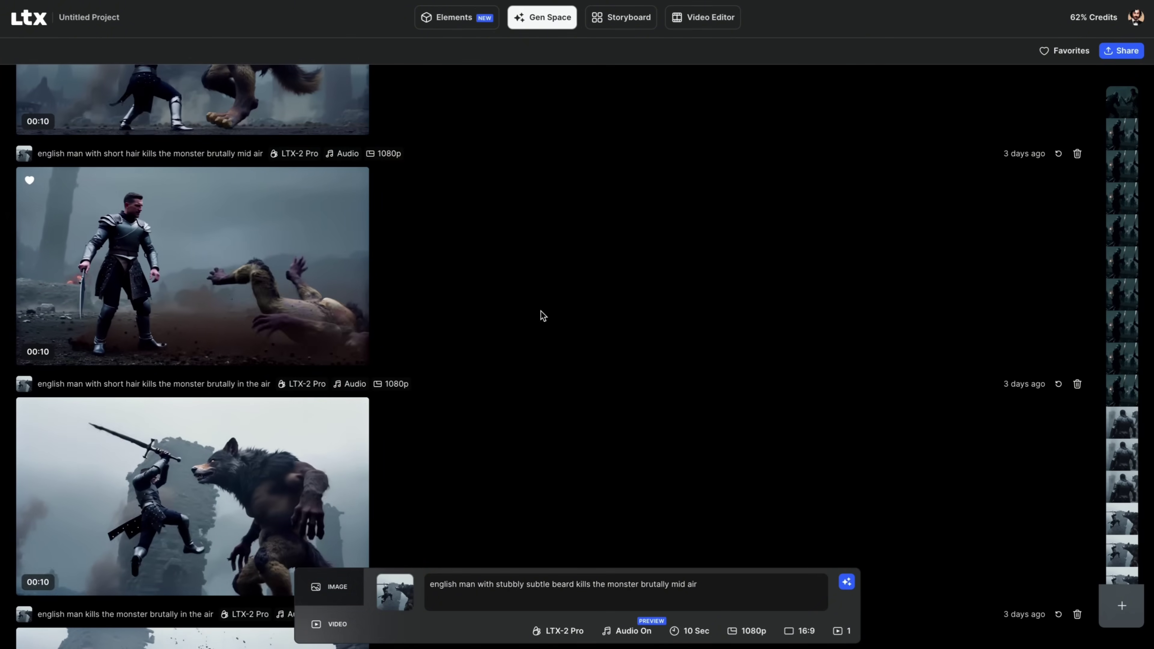
{"action": "mouse_move", "coordinate": [391, 603]}
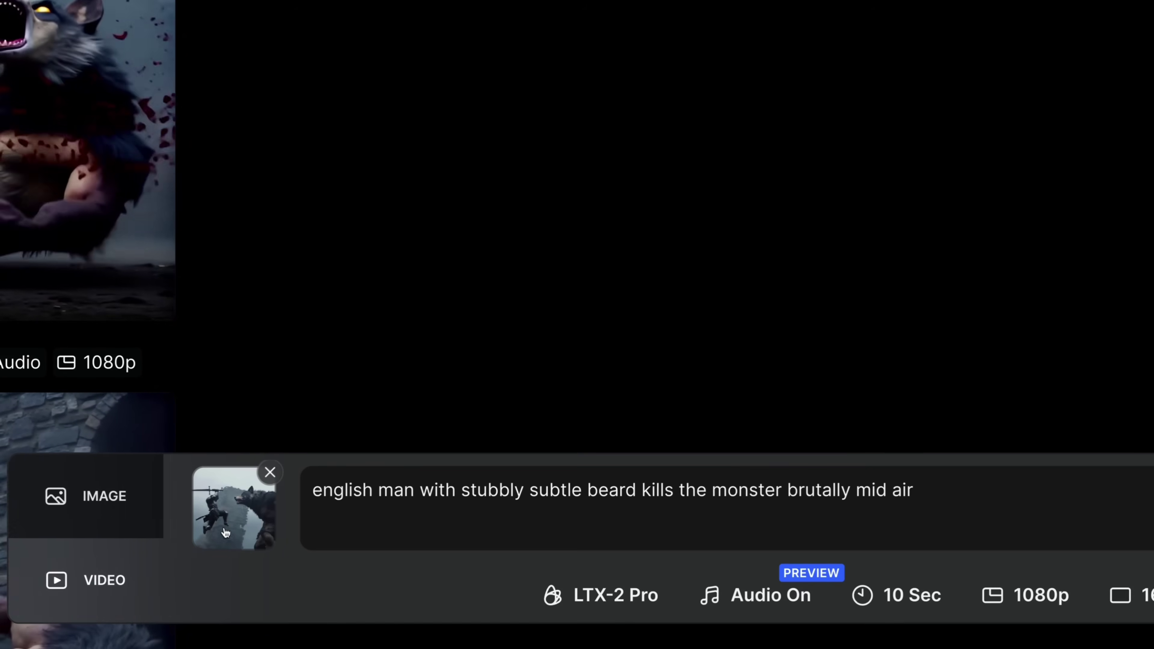
{"action": "left_click", "coordinate": [226, 533]}
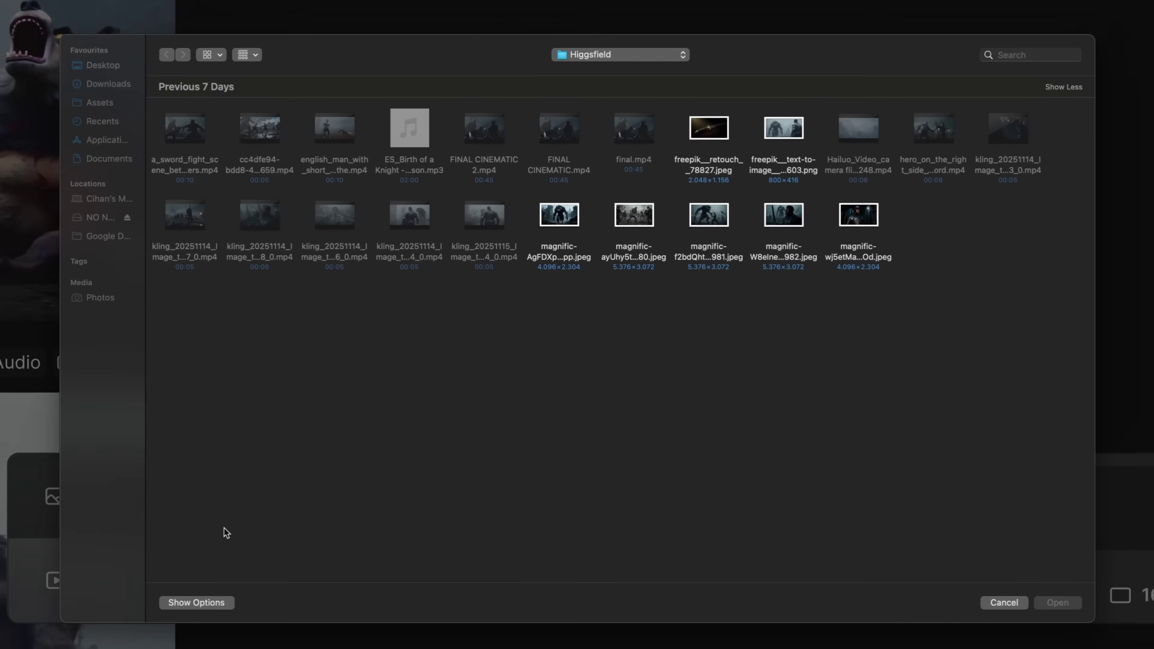
{"action": "left_click", "coordinate": [1004, 603]}
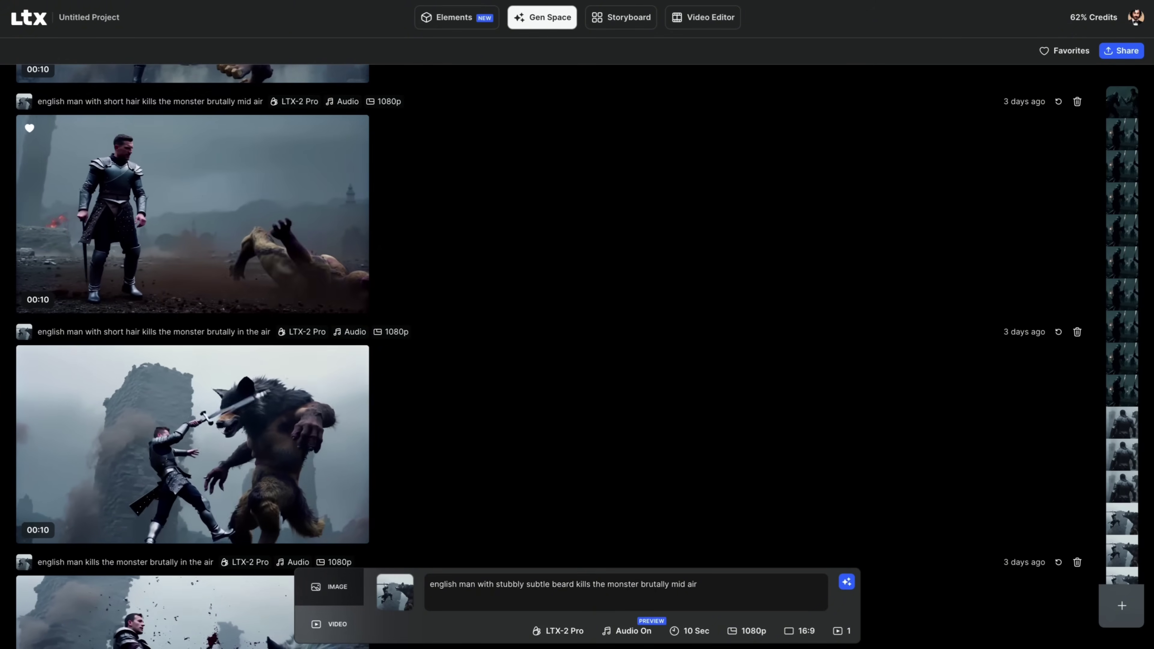
{"action": "scroll", "coordinate": [637, 435], "scroll_direction": "up", "scroll_amount": 1}
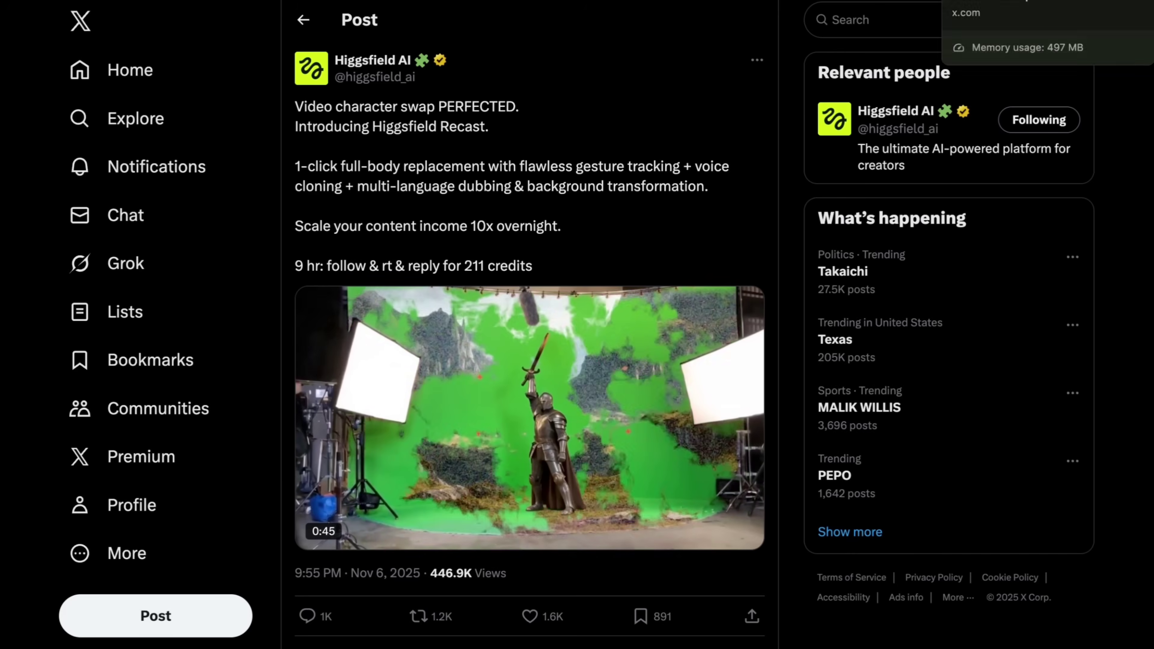
Step: Play the Higgsfield Recast demo video and skip ahead to about 0:14
{"action": "left_click", "coordinate": [399, 506]}
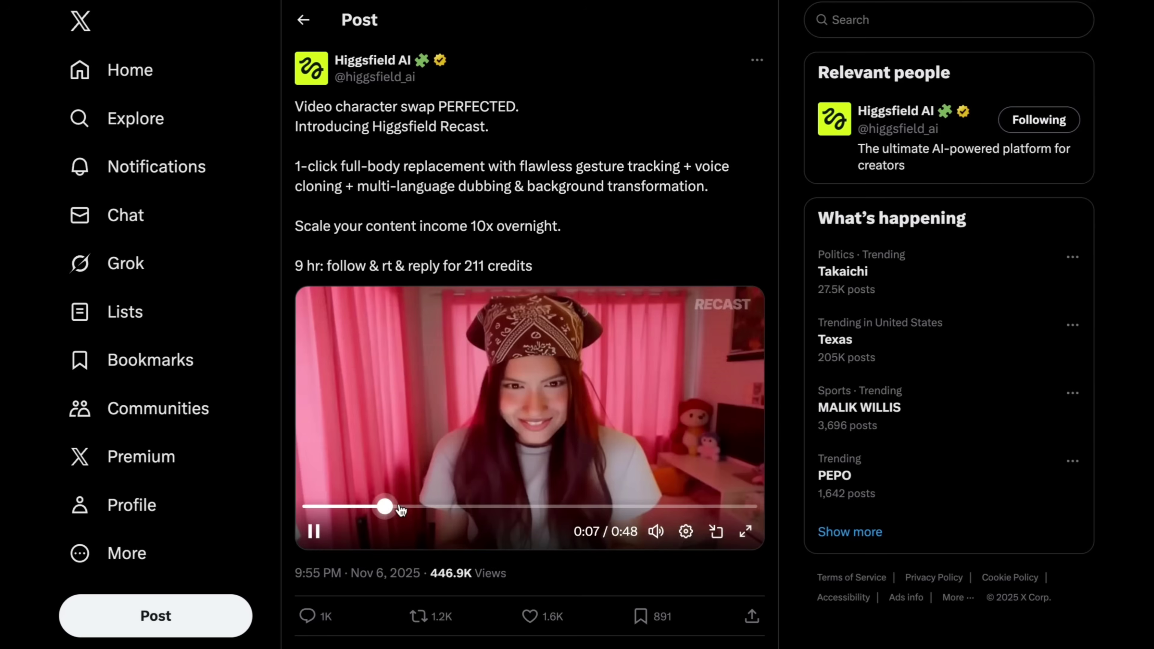
{"action": "left_click_drag", "start_coordinate": [400, 509], "coordinate": [438, 506]}
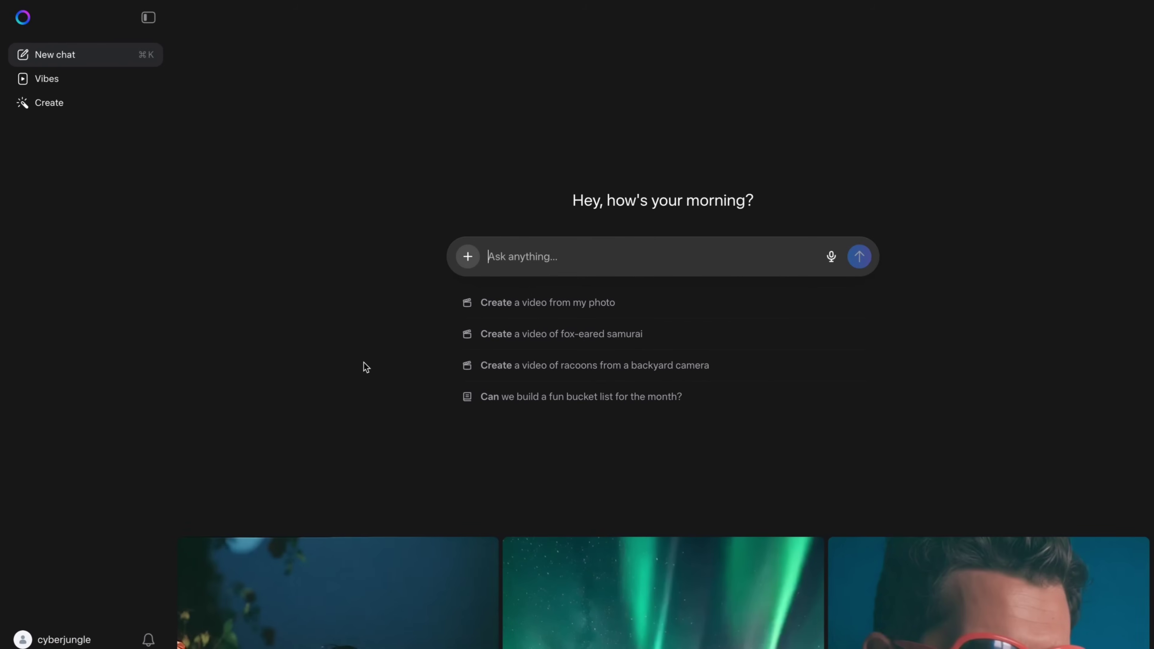
Step: Browse the Vibes feed, start a new chat, and go to the Create page
{"action": "scroll", "coordinate": [333, 360], "scroll_direction": "down", "scroll_amount": 10}
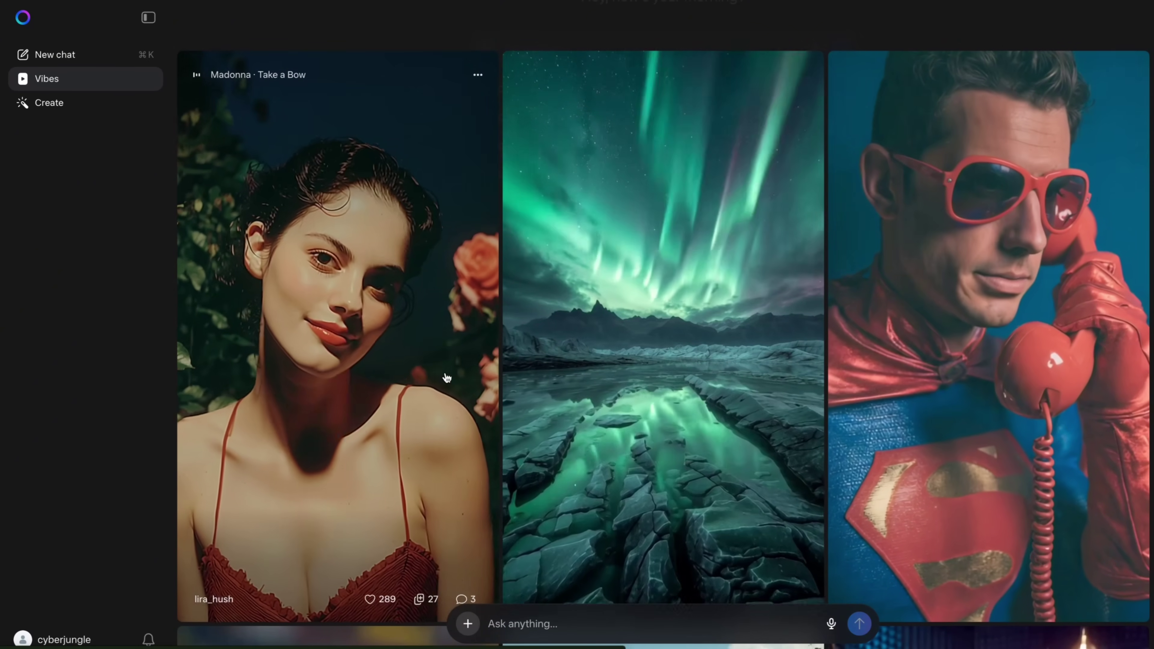
{"action": "scroll", "coordinate": [447, 377], "scroll_direction": "down", "scroll_amount": 5}
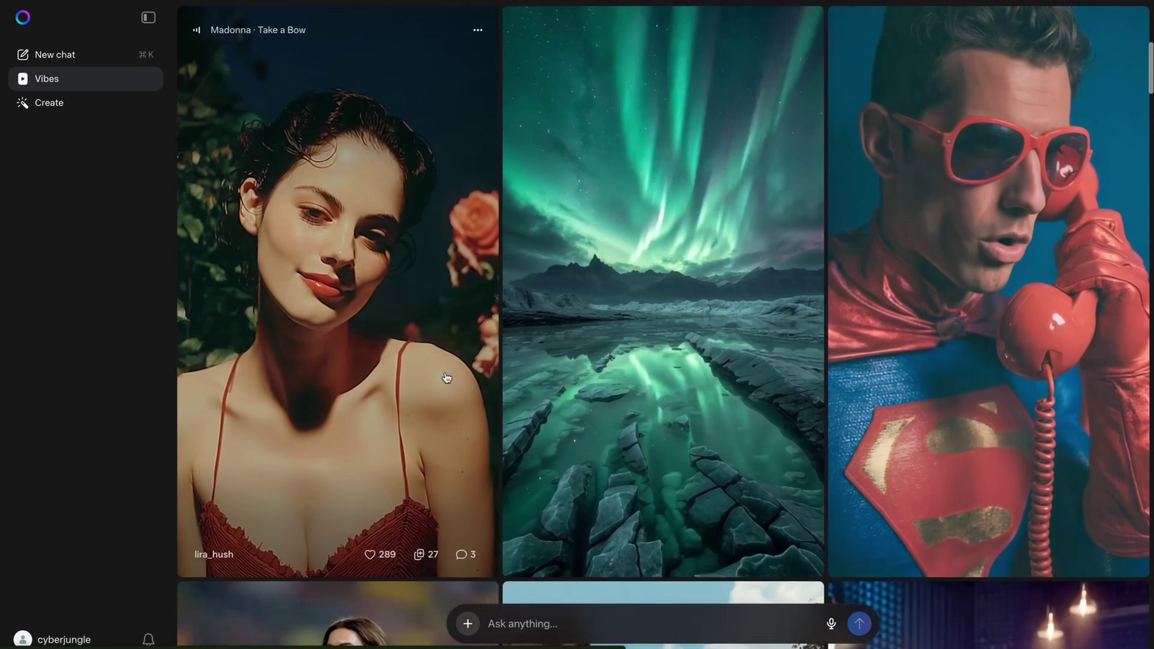
{"action": "scroll", "coordinate": [446, 377], "scroll_direction": "down", "scroll_amount": 10}
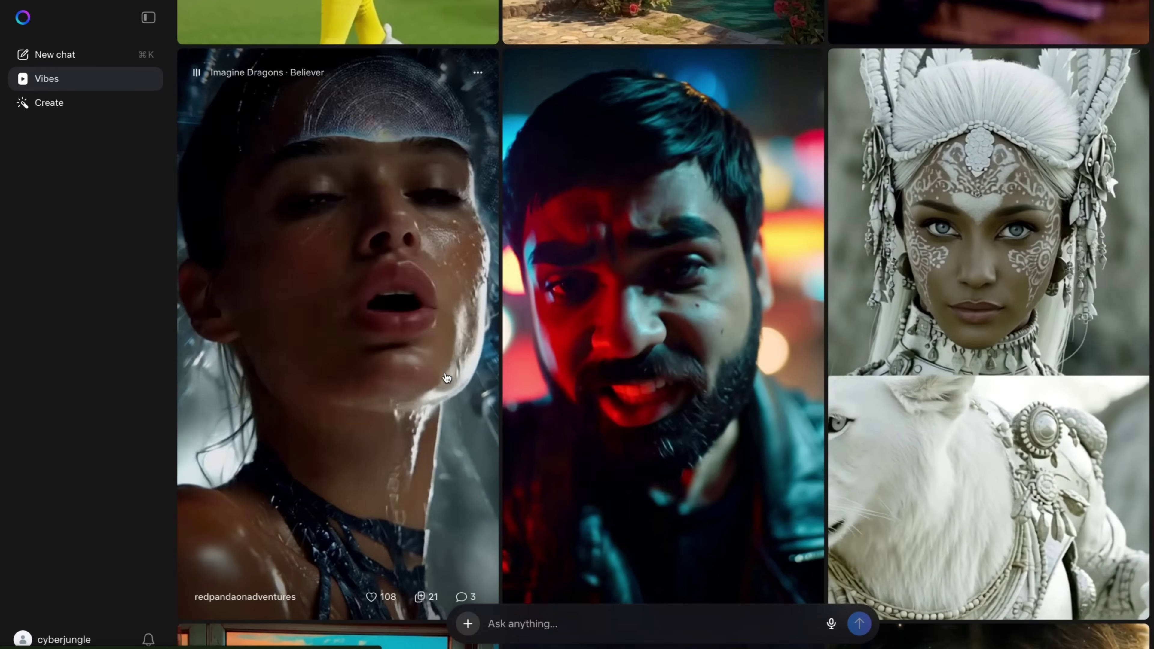
{"action": "scroll", "coordinate": [446, 378], "scroll_direction": "down", "scroll_amount": 12}
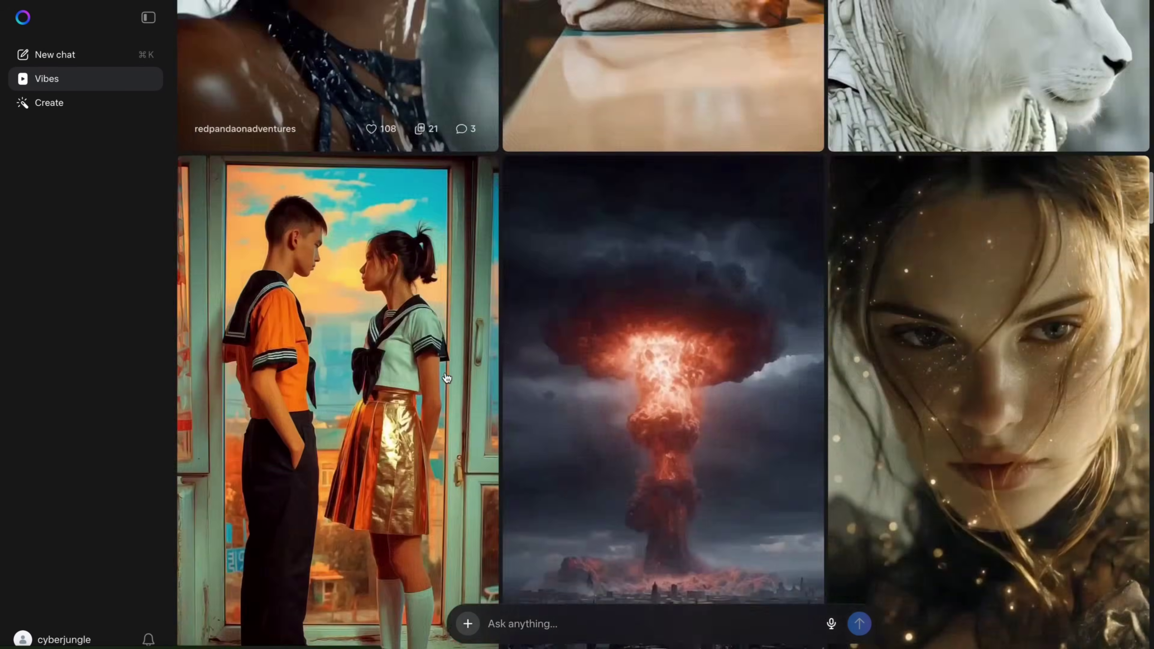
{"action": "scroll", "coordinate": [447, 377], "scroll_direction": "down", "scroll_amount": 8}
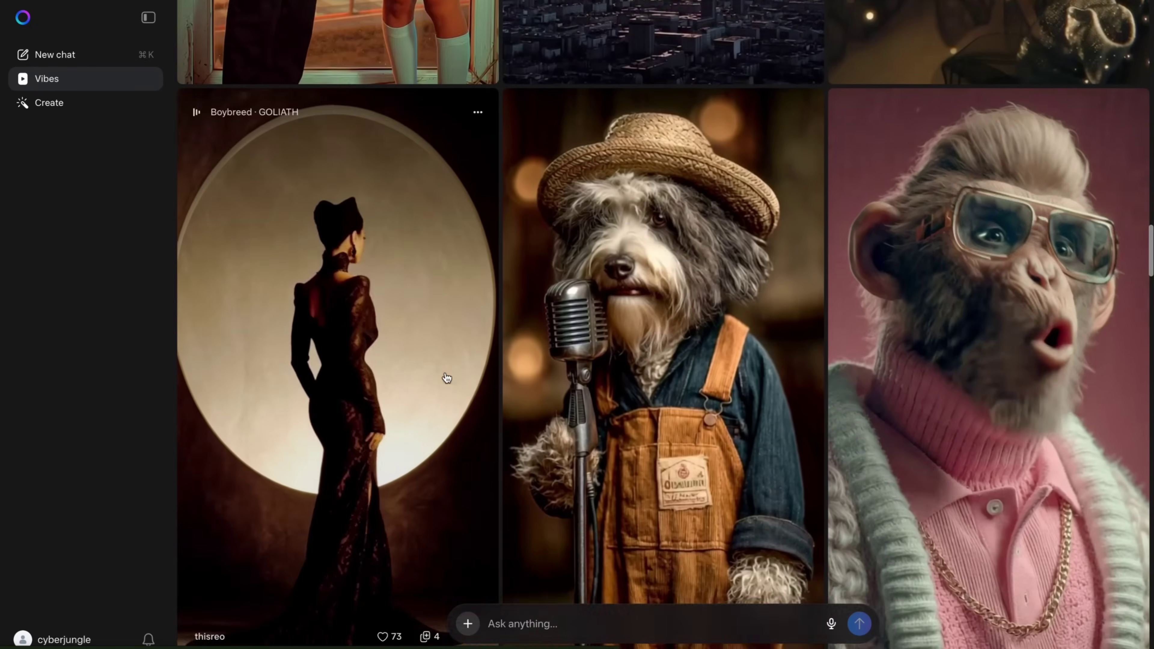
{"action": "scroll", "coordinate": [446, 377], "scroll_direction": "down", "scroll_amount": 3}
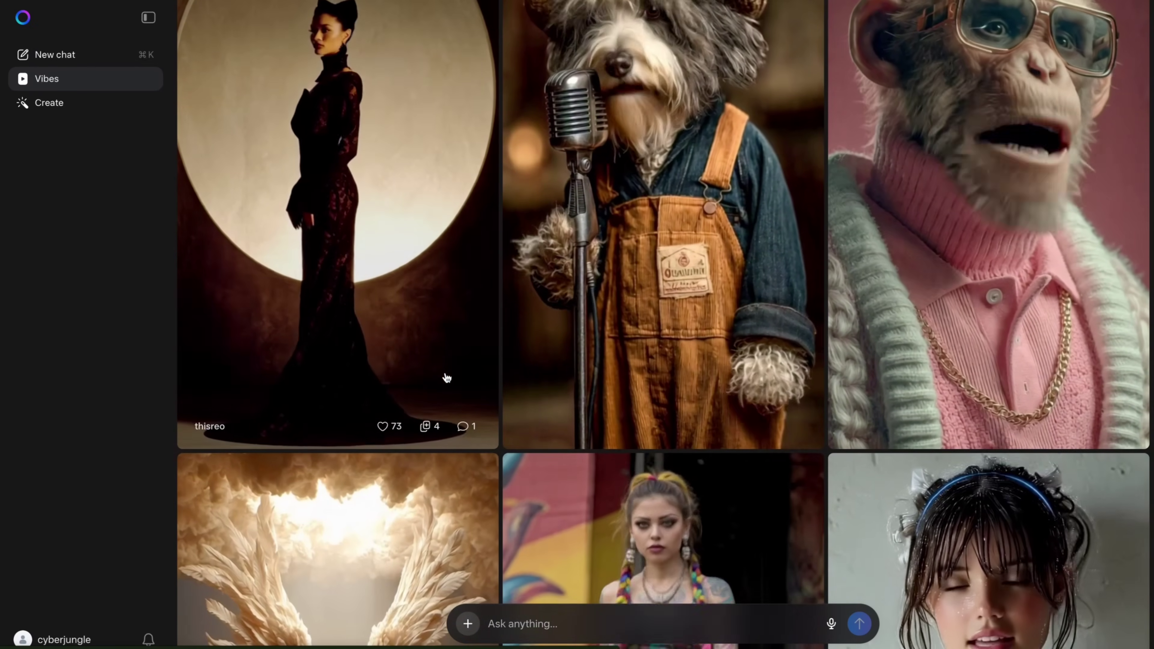
{"action": "key", "text": "super+k"}
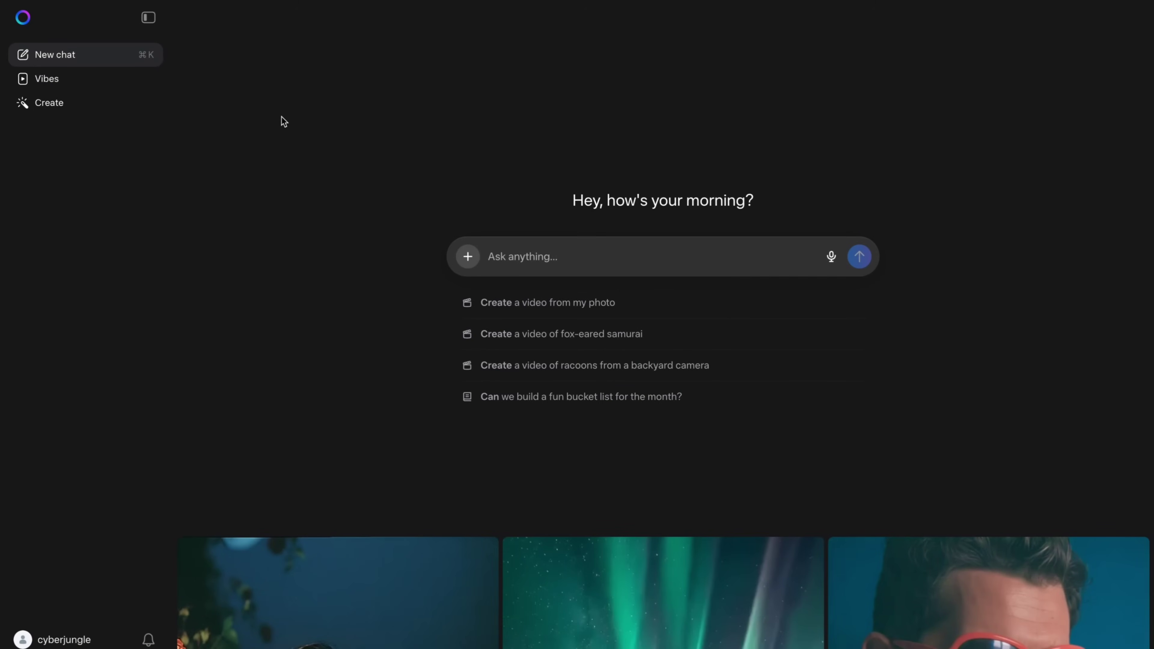
{"action": "left_click", "coordinate": [74, 105]}
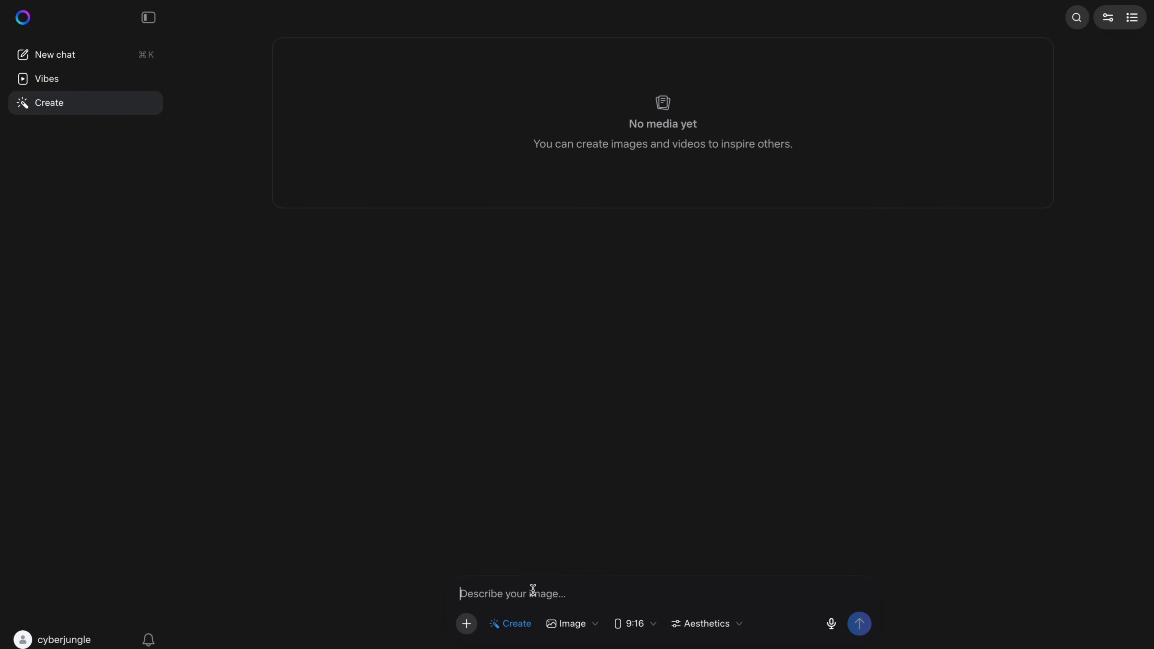
Step: Generate images from 'cinematic photo of a wolf monster' at 16:9 aspect ratio
{"action": "type", "text": "cine"}
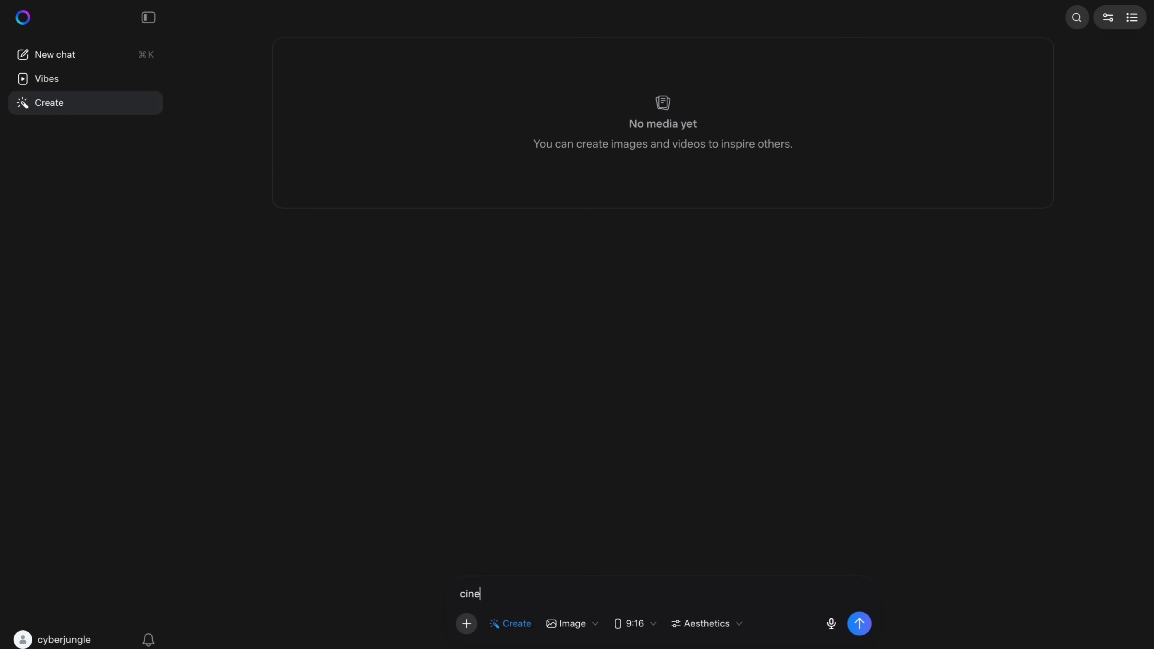
{"action": "type", "text": "matic photo of a wolf monster"}
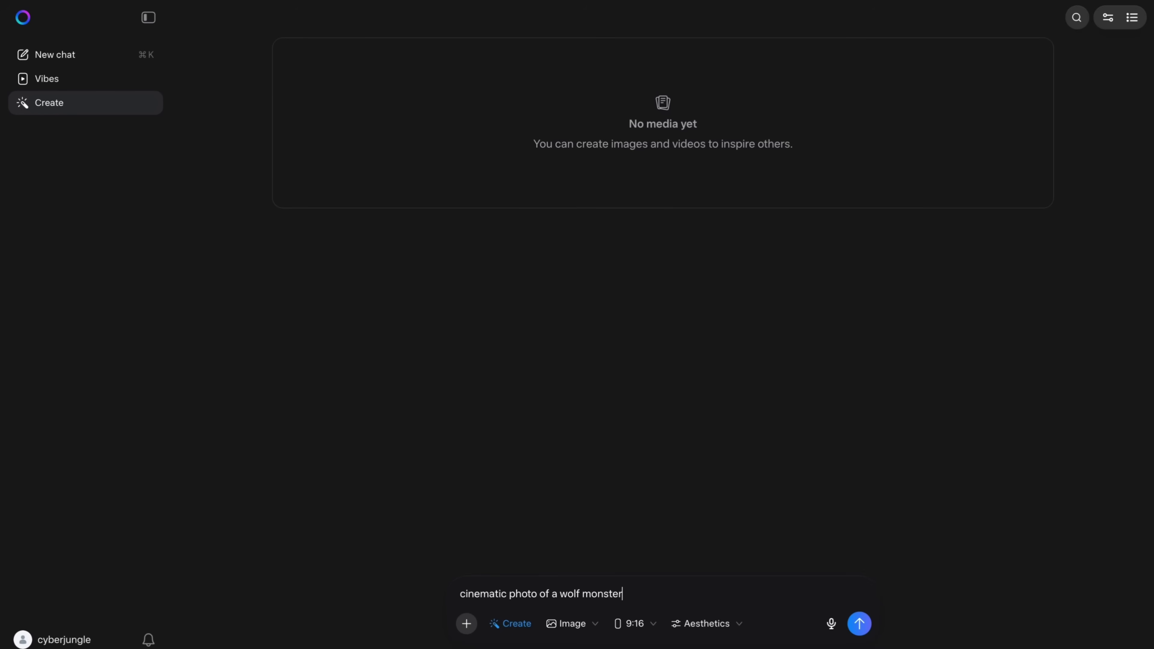
{"action": "left_click", "coordinate": [633, 629]}
{"action": "left_click", "coordinate": [706, 623]}
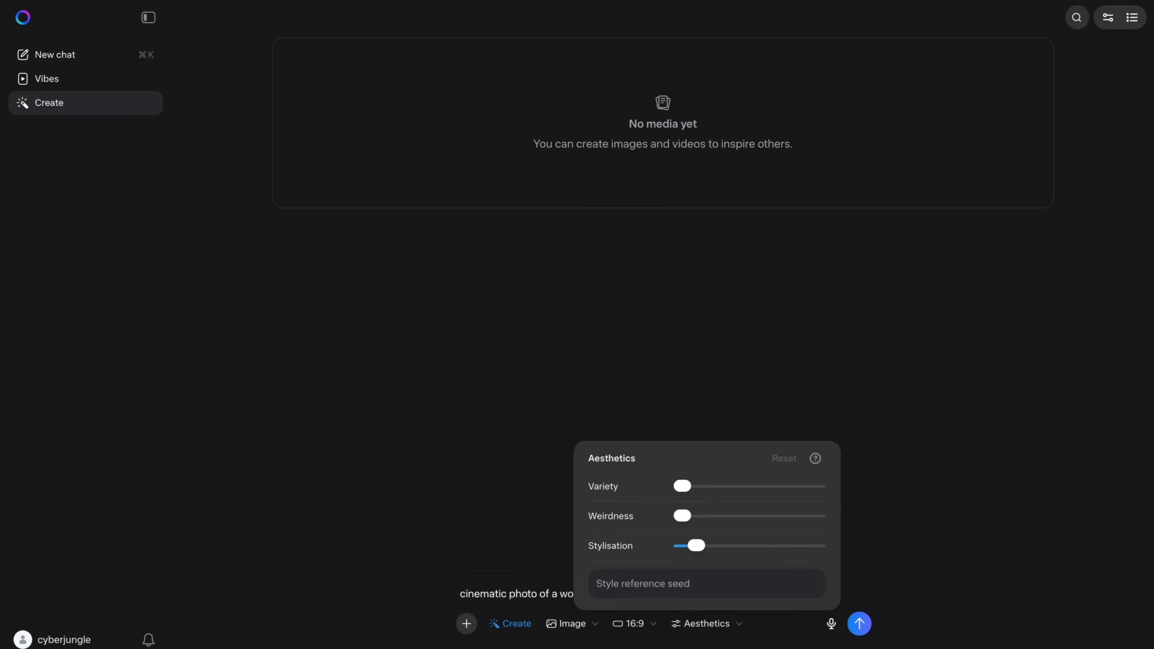
{"action": "key", "text": "Return"}
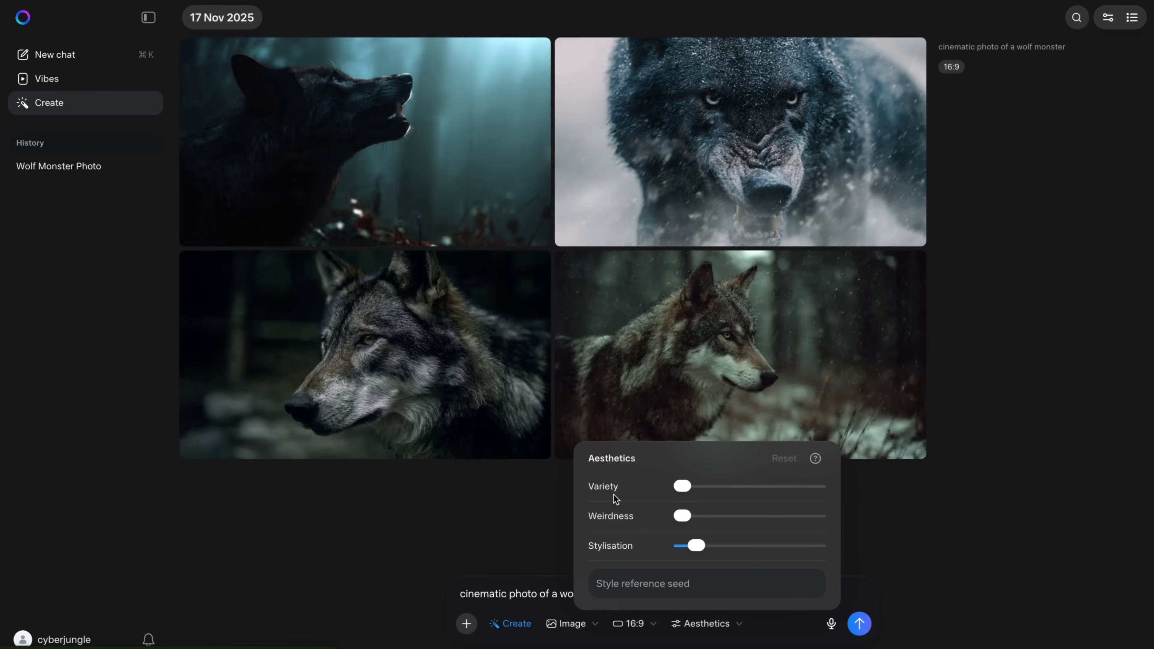
Step: Set the Aesthetics variety to 10 and stylisation to 560
{"action": "left_click", "coordinate": [724, 486]}
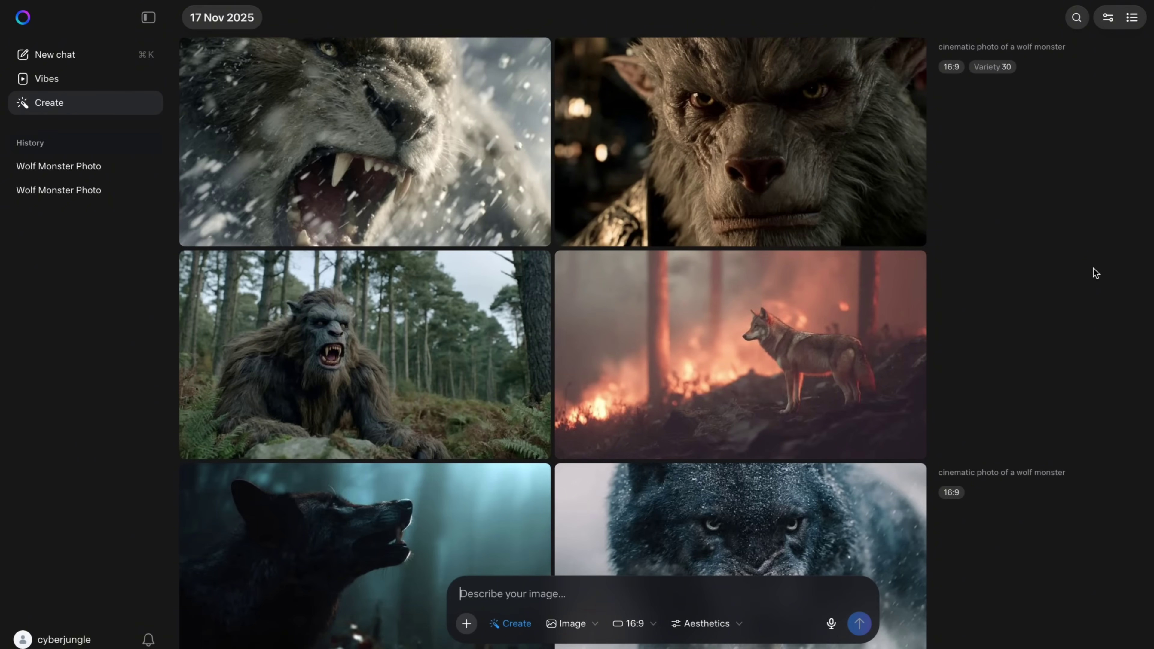
{"action": "left_click", "coordinate": [707, 623]}
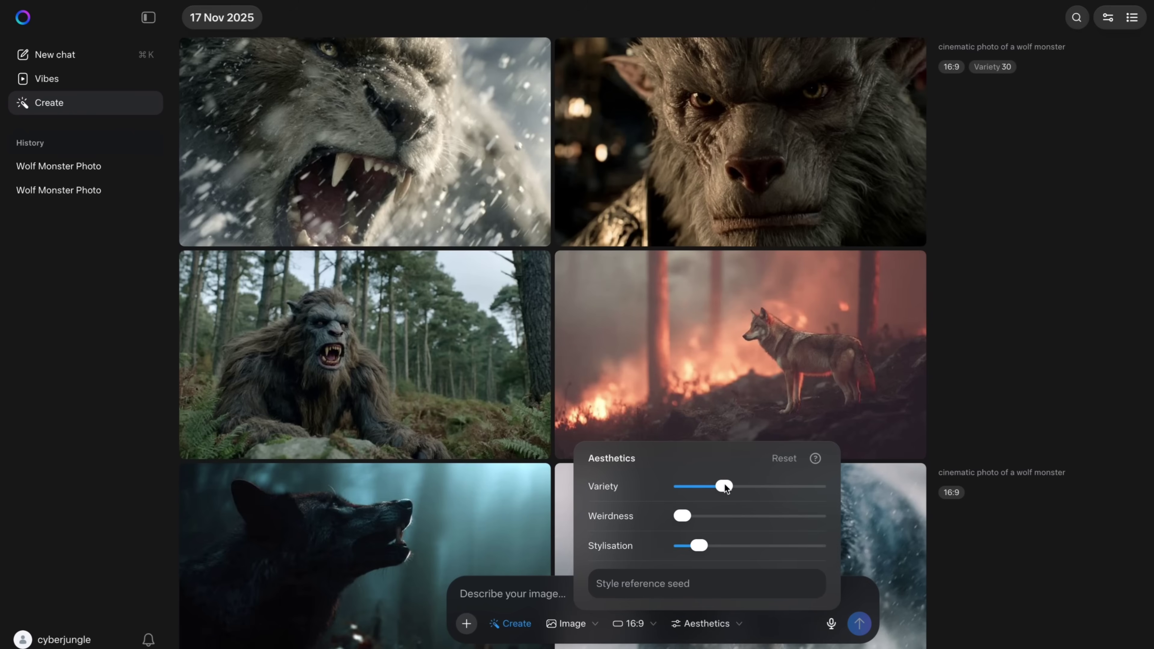
{"action": "left_click_drag", "start_coordinate": [721, 489], "coordinate": [691, 491]}
{"action": "left_click_drag", "start_coordinate": [699, 548], "coordinate": [760, 551]}
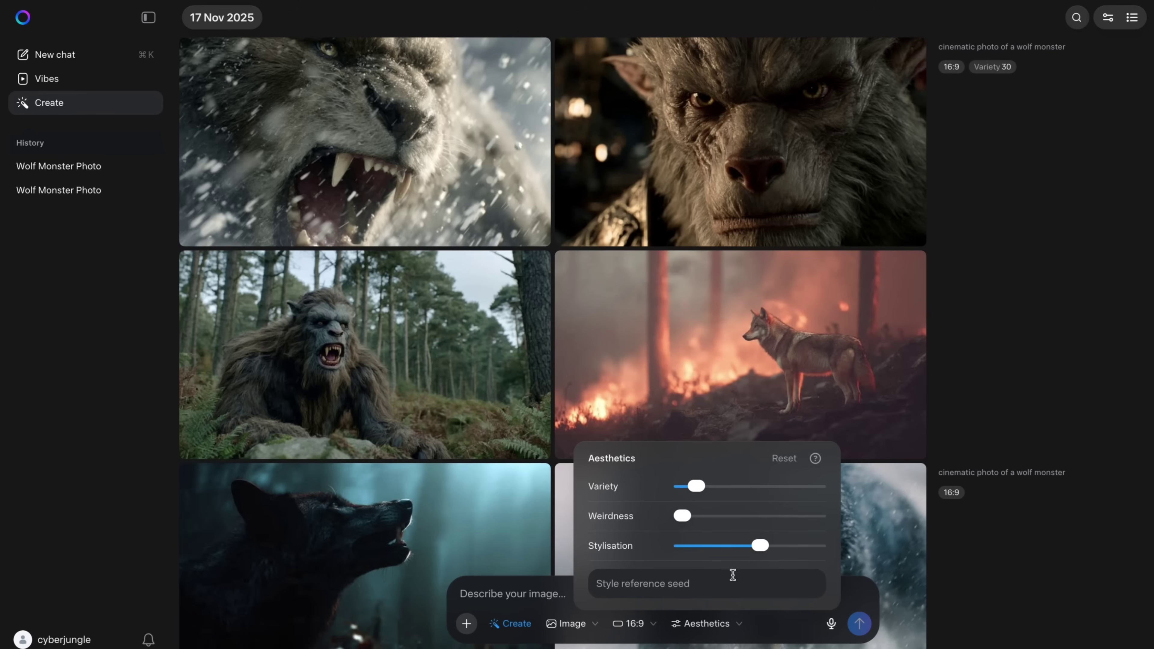
{"action": "mouse_move", "coordinate": [716, 557]}
{"action": "left_click", "coordinate": [859, 621]}
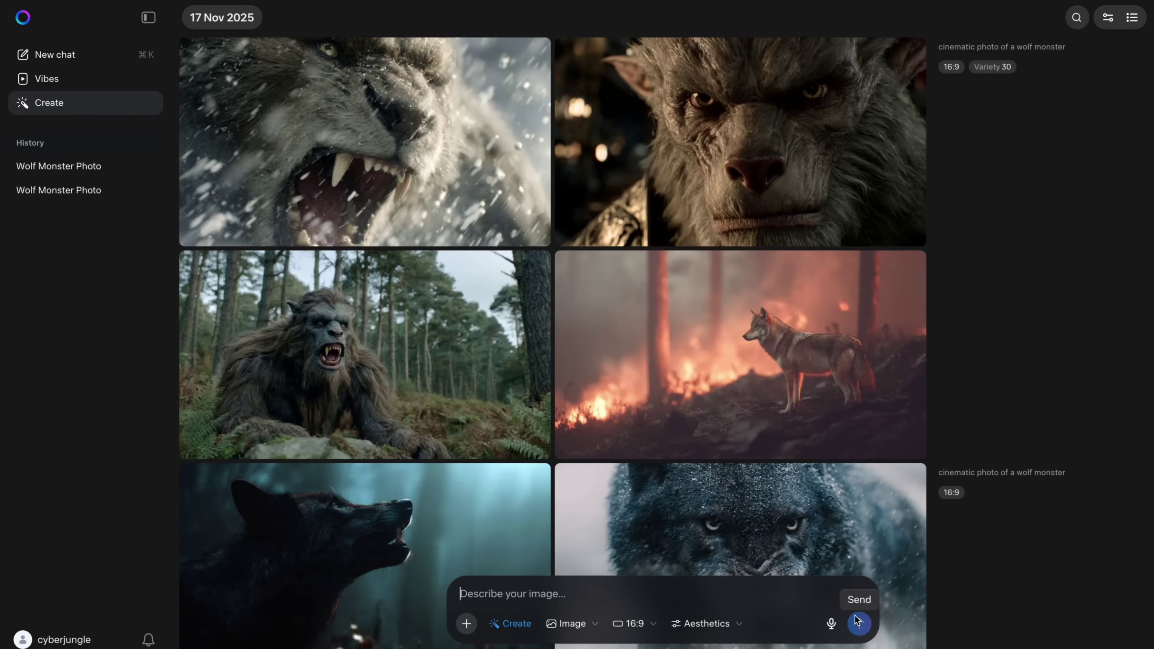
Step: Reuse the earlier wolf monster prompt to generate a new batch with these settings
{"action": "left_click", "coordinate": [1129, 49]}
{"action": "key", "text": "Return"}
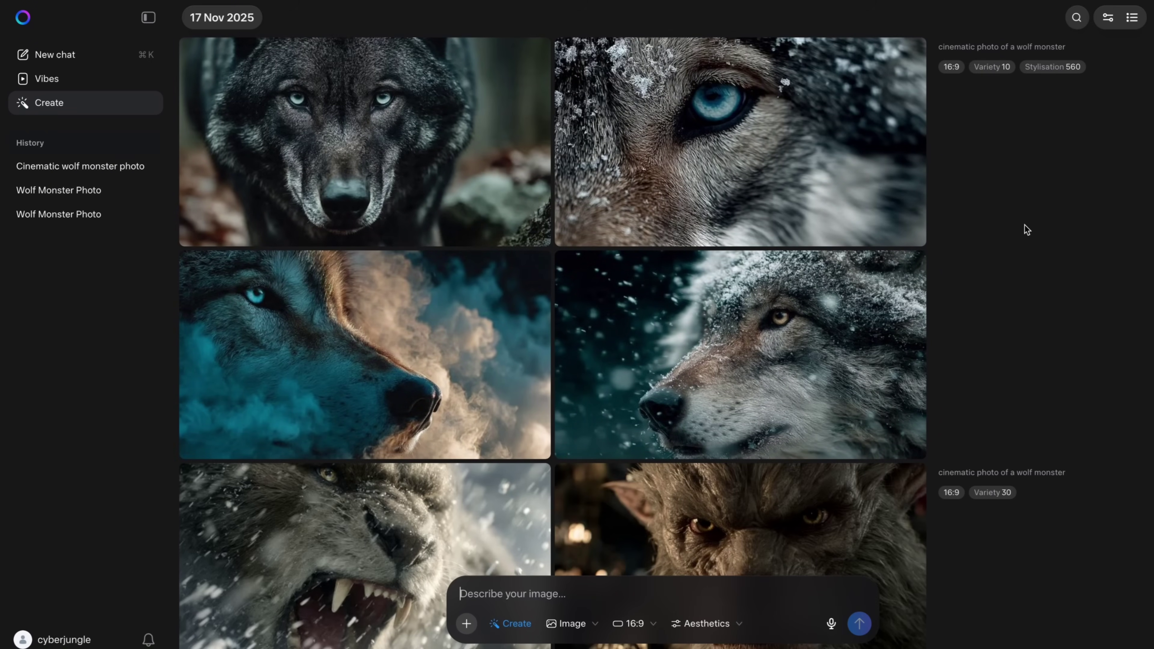
{"action": "scroll", "coordinate": [1027, 230], "scroll_direction": "down", "scroll_amount": 1}
{"action": "left_click", "coordinate": [1043, 69]}
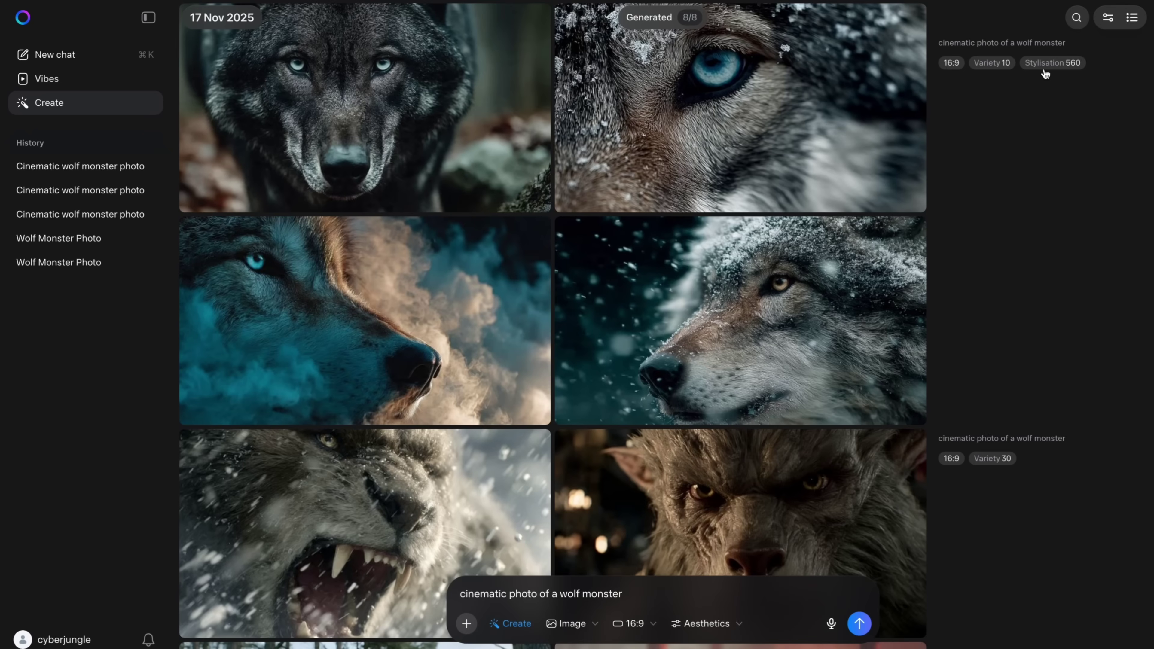
{"action": "scroll", "coordinate": [1034, 205], "scroll_direction": "up", "scroll_amount": 5}
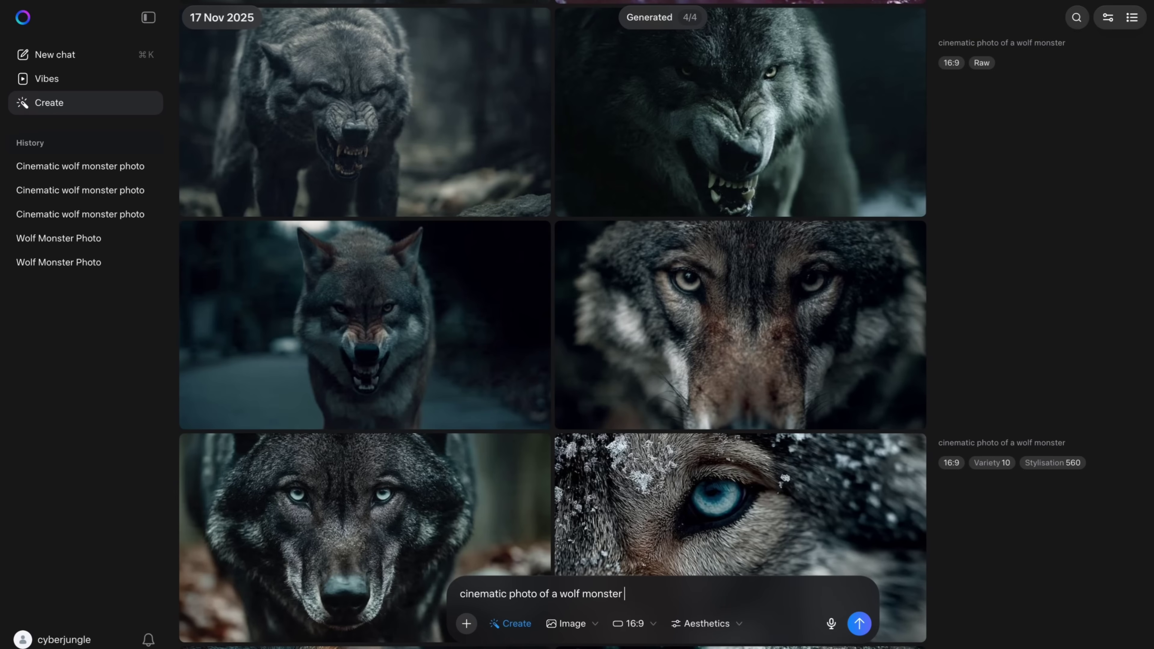
Step: Append ' --raw' to the wolf monster prompt and check the Aesthetics sliders
{"action": "type", "text": "--raw"}
{"action": "left_click", "coordinate": [708, 625]}
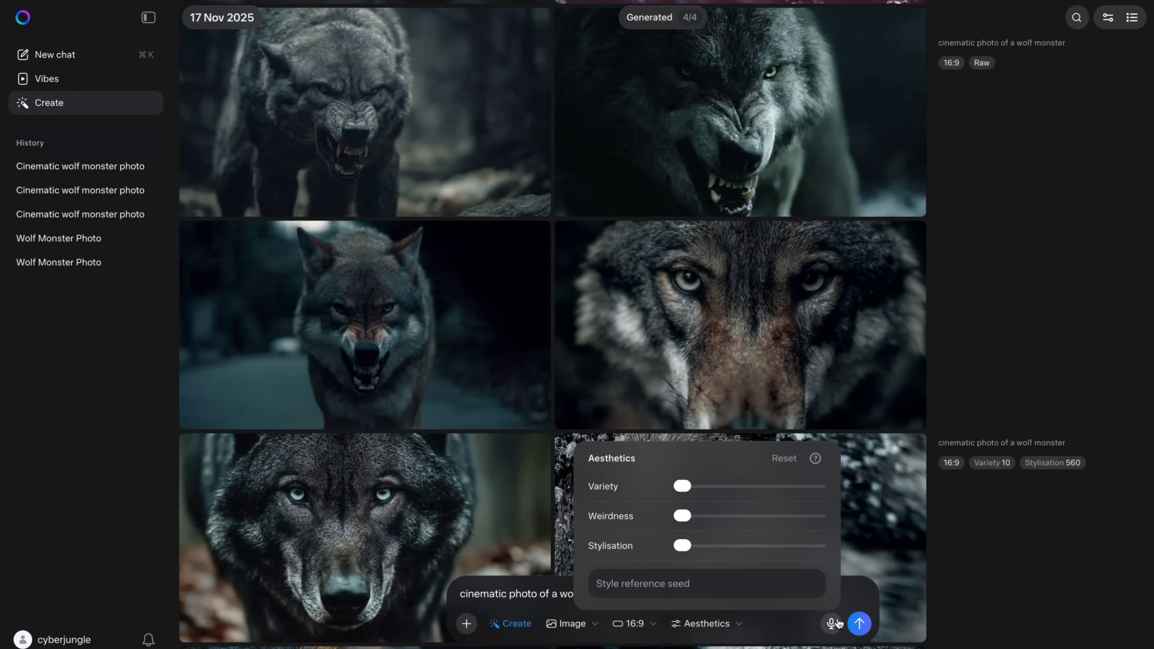
{"action": "left_click", "coordinate": [850, 601]}
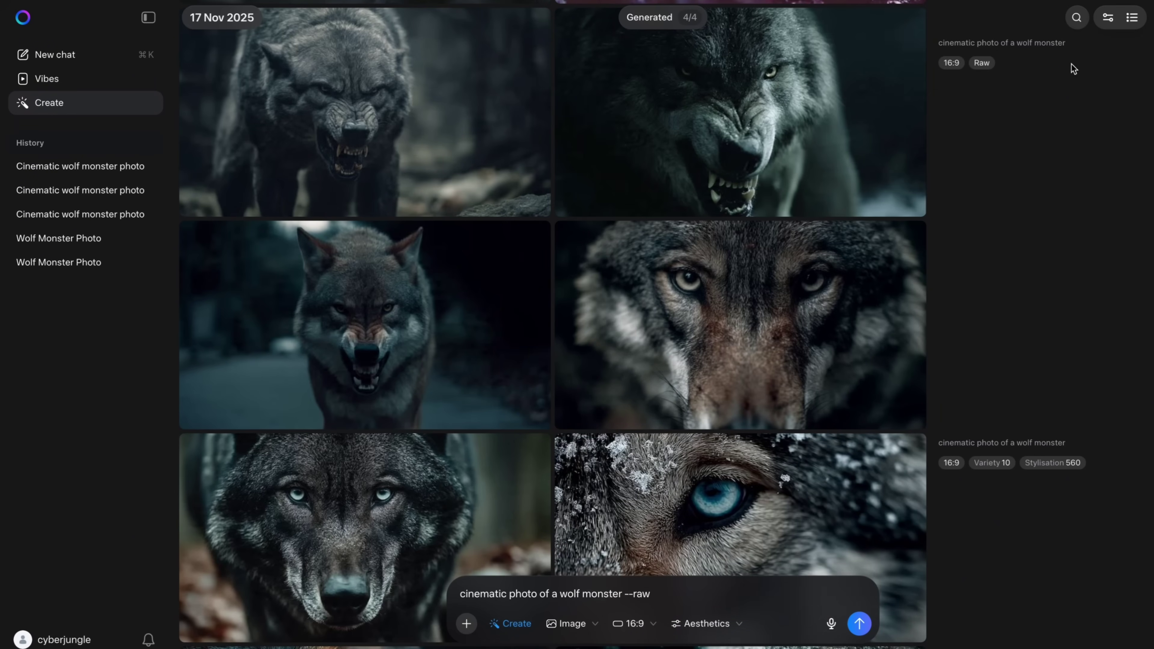
{"action": "scroll", "coordinate": [989, 126], "scroll_direction": "up", "scroll_amount": 1}
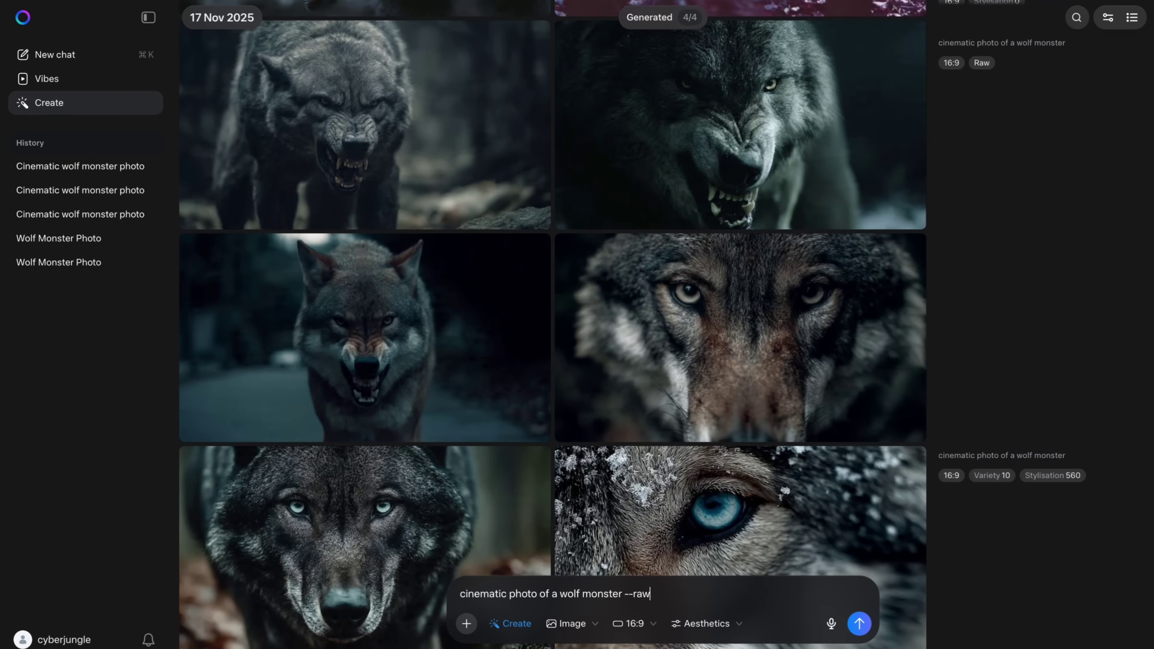
Step: Animate the top-left snarling wolf image with its Animate button
{"action": "mouse_move", "coordinate": [618, 263]}
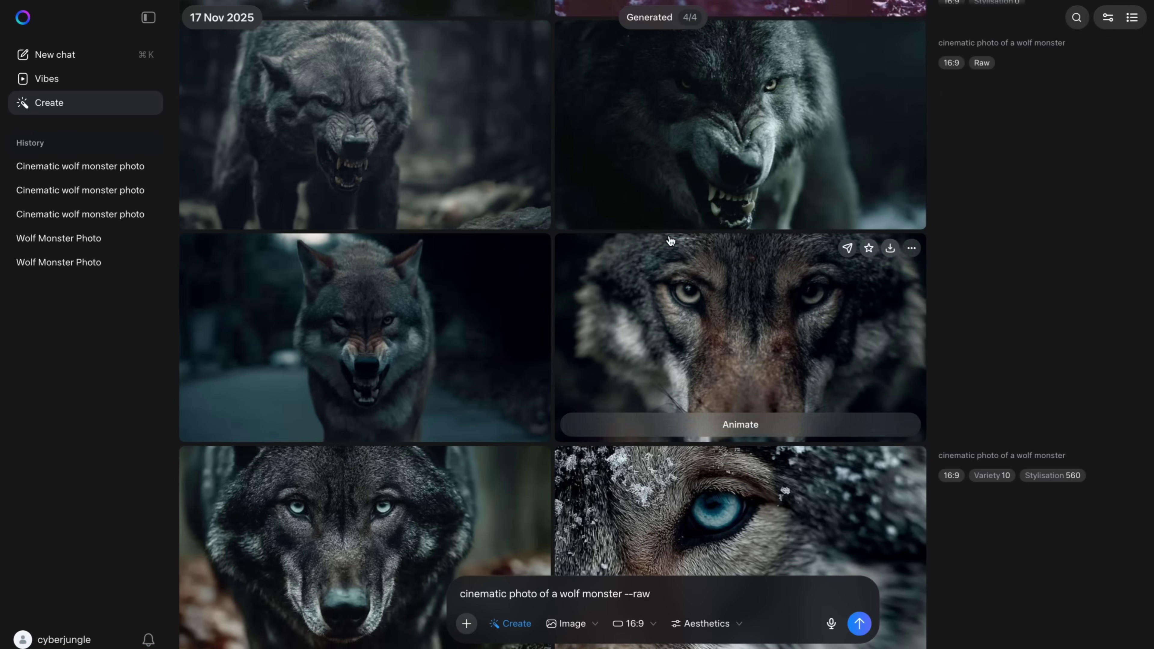
{"action": "mouse_move", "coordinate": [414, 274]}
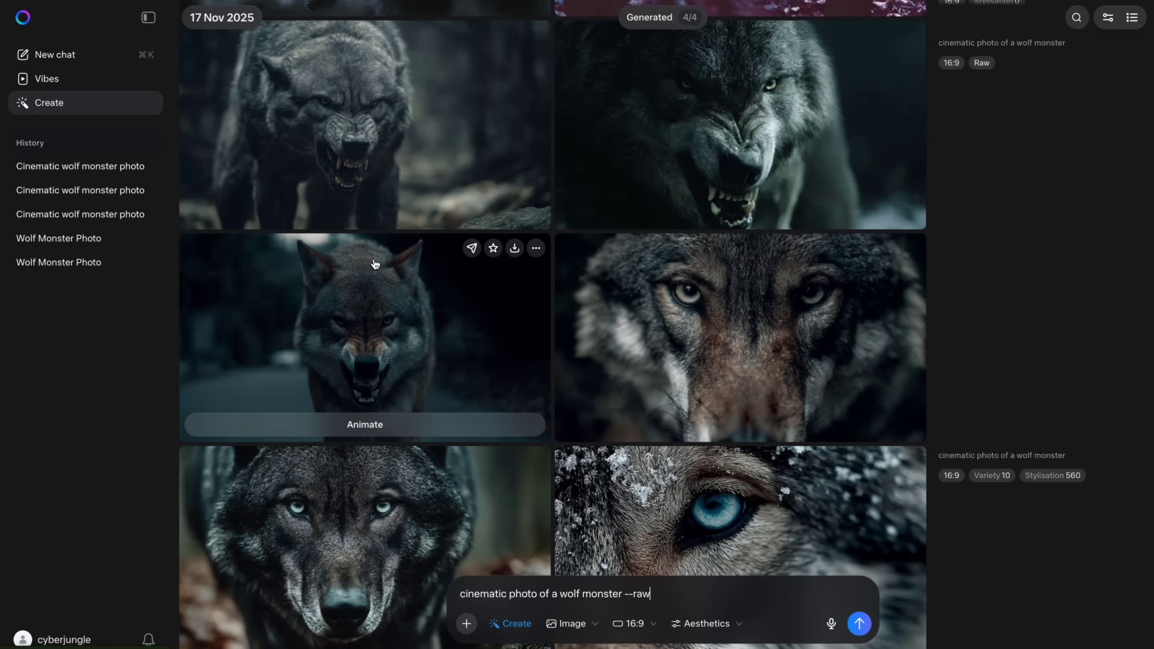
{"action": "mouse_move", "coordinate": [397, 137]}
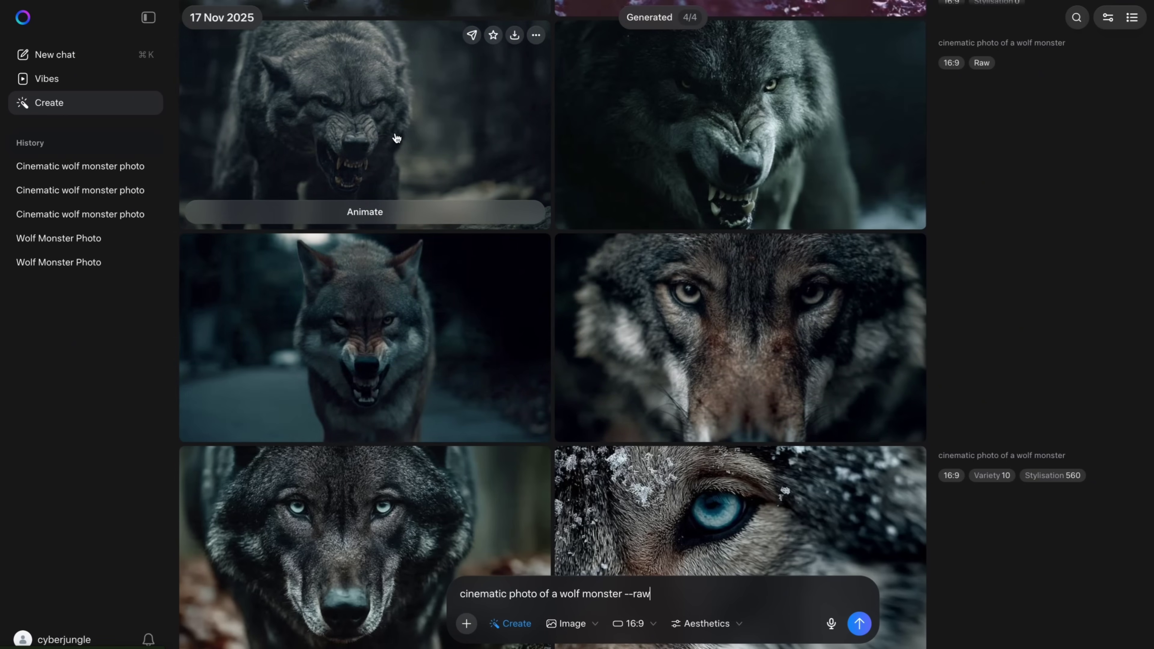
{"action": "left_click", "coordinate": [364, 212]}
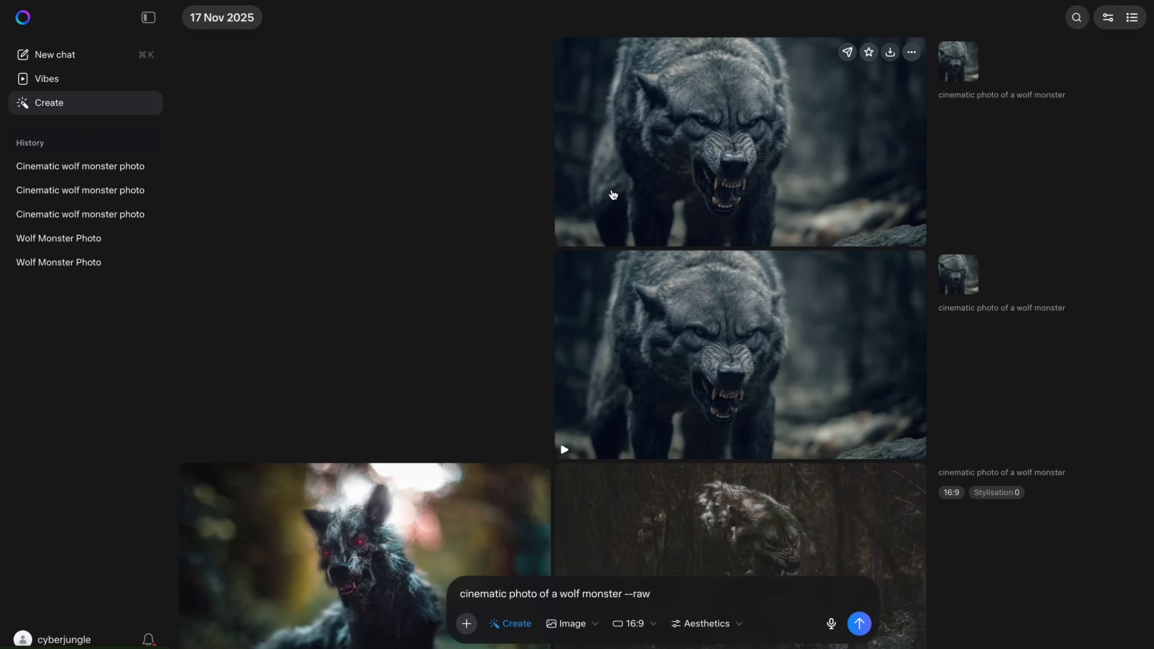
{"action": "mouse_move", "coordinate": [613, 331]}
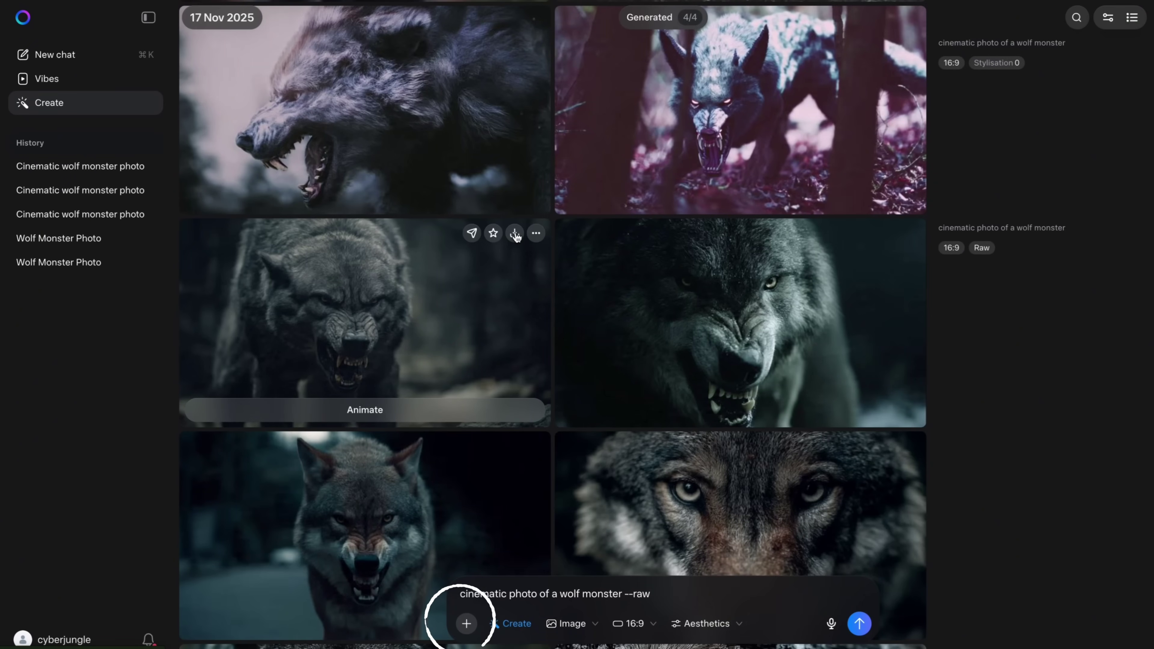
Step: Attach the snarling wolf image, switch to Video, submit 'wolf's eyes turns red and glo', and play the result
{"action": "left_click_drag", "start_coordinate": [516, 235], "coordinate": [503, 564]}
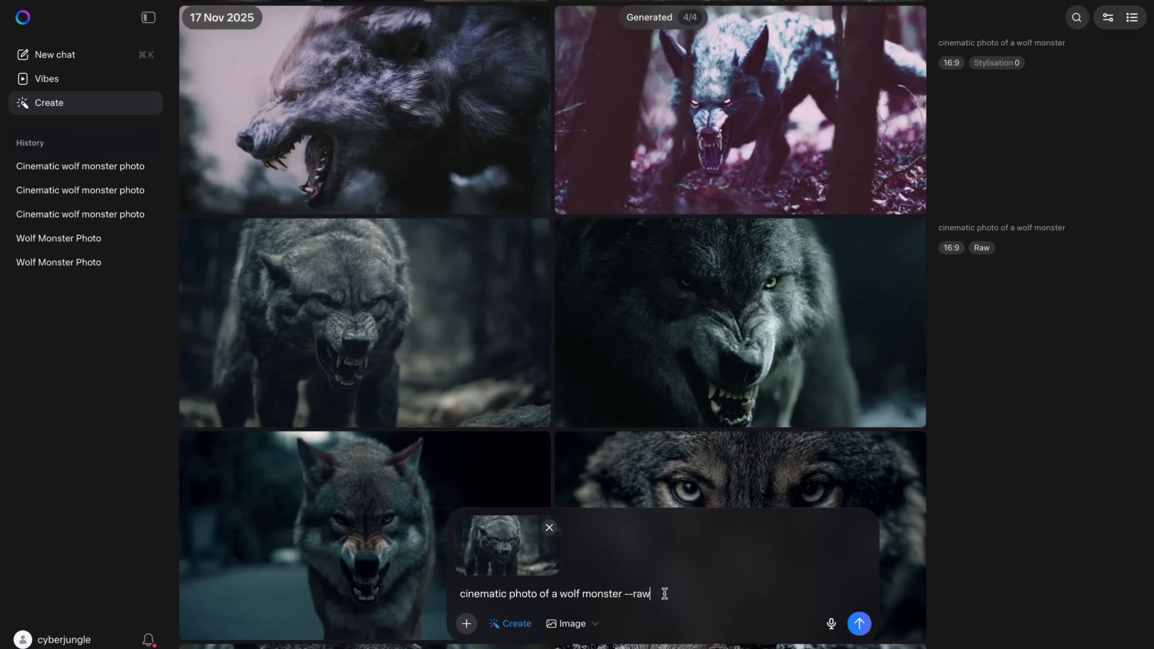
{"action": "left_click_drag", "start_coordinate": [660, 594], "coordinate": [459, 593]}
{"action": "key", "text": "BackSpace"}
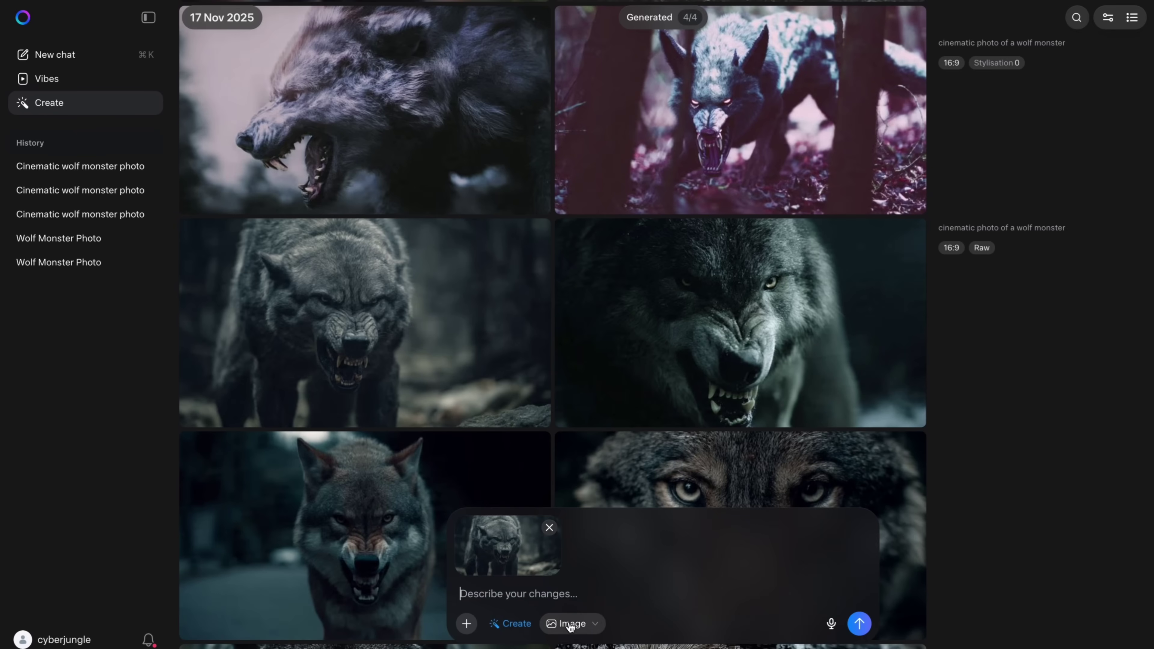
{"action": "left_click", "coordinate": [570, 624]}
{"action": "left_click", "coordinate": [573, 593]}
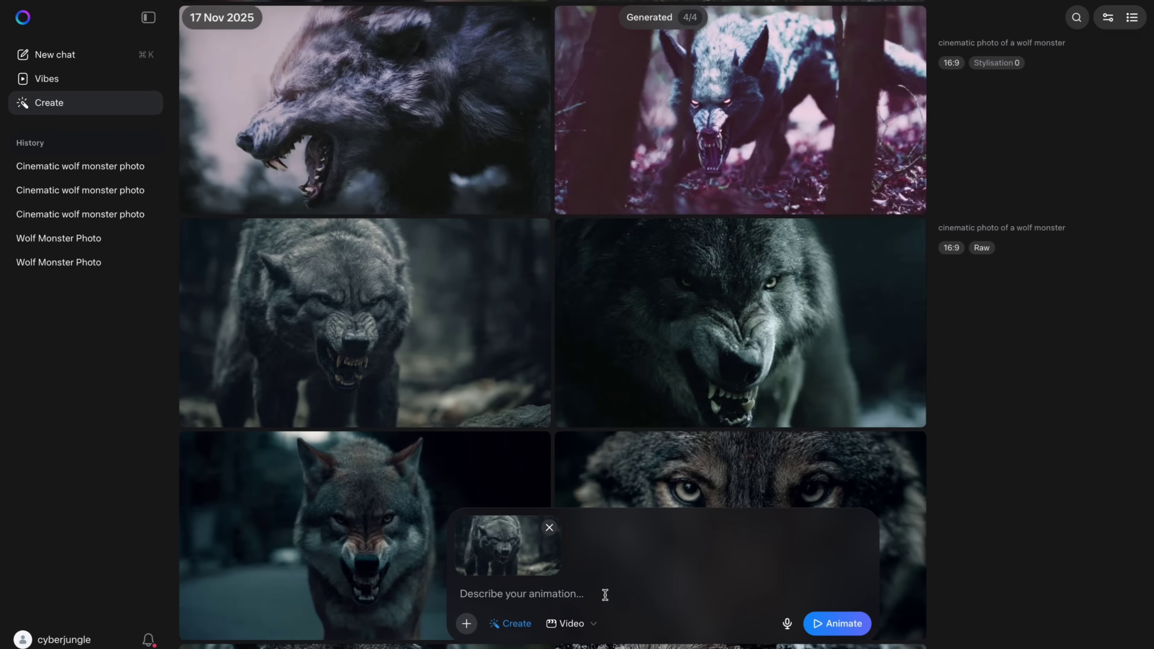
{"action": "type", "text": "wolf"}
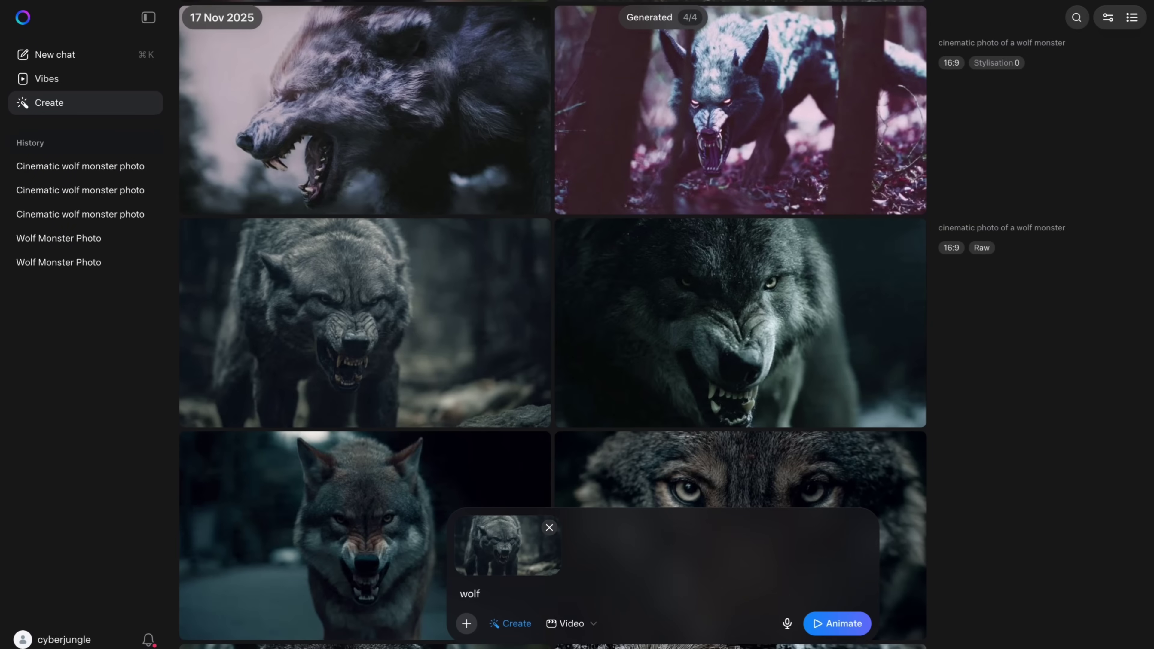
{"action": "type", "text": "'s eyes tu"}
{"action": "type", "text": "rns red and glo"}
{"action": "key", "text": "Return"}
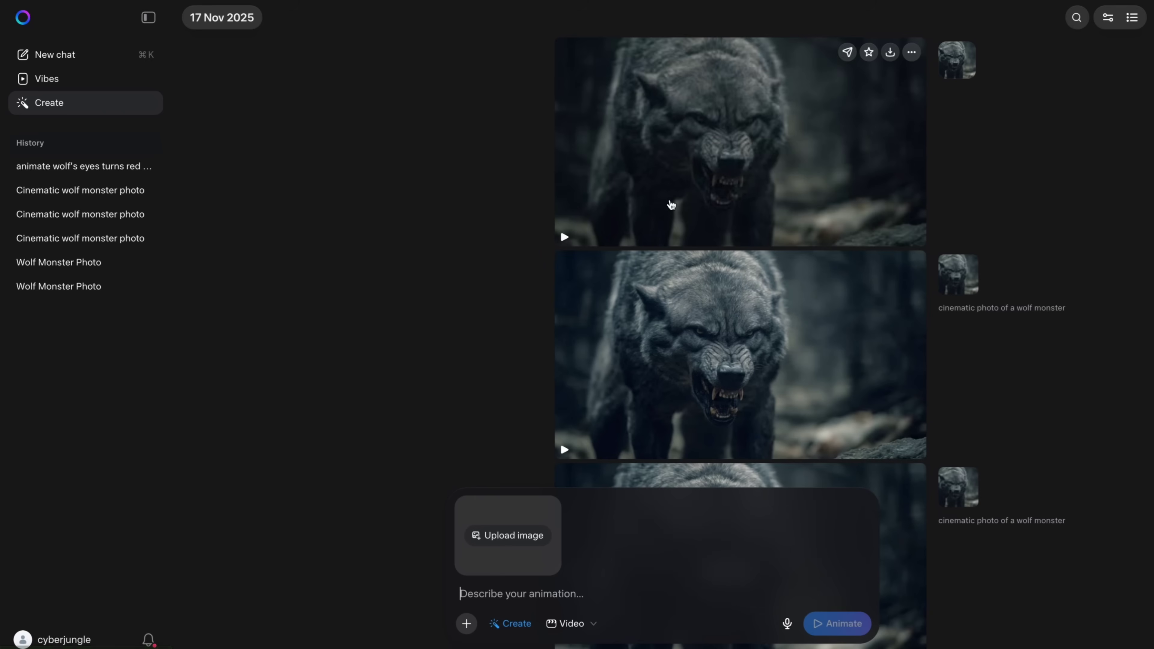
{"action": "left_click", "coordinate": [671, 205]}
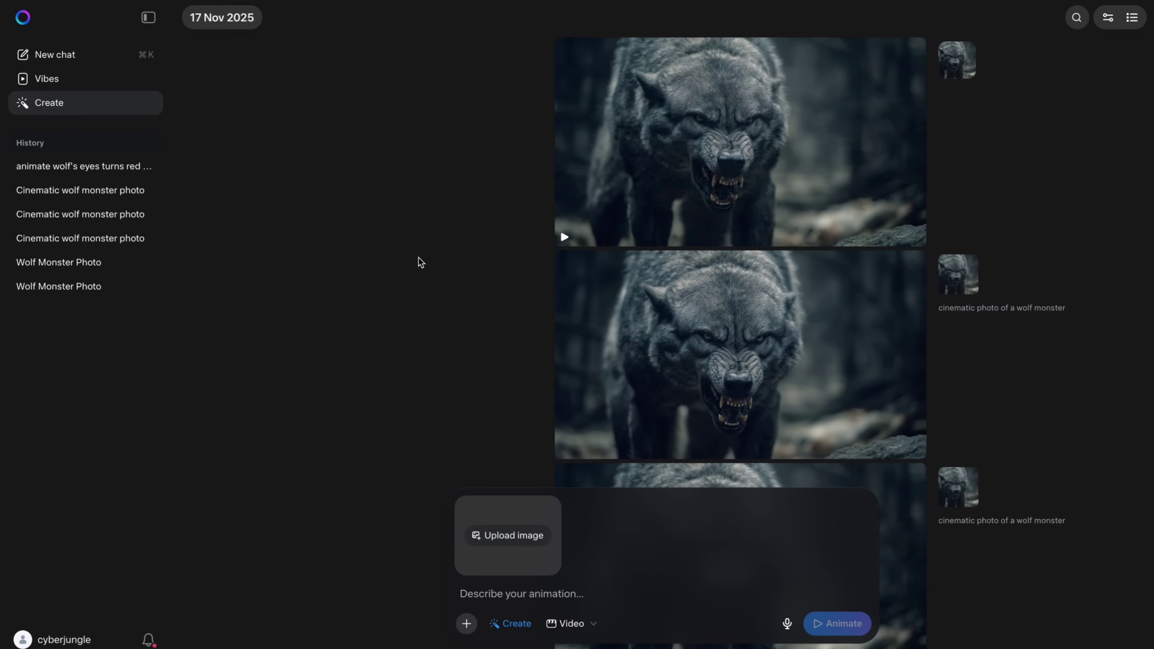
Step: Open the wolf image's conversation from its options menu and scroll to the 'make the wolf gold' result
{"action": "scroll", "coordinate": [474, 221], "scroll_direction": "up", "scroll_amount": 5}
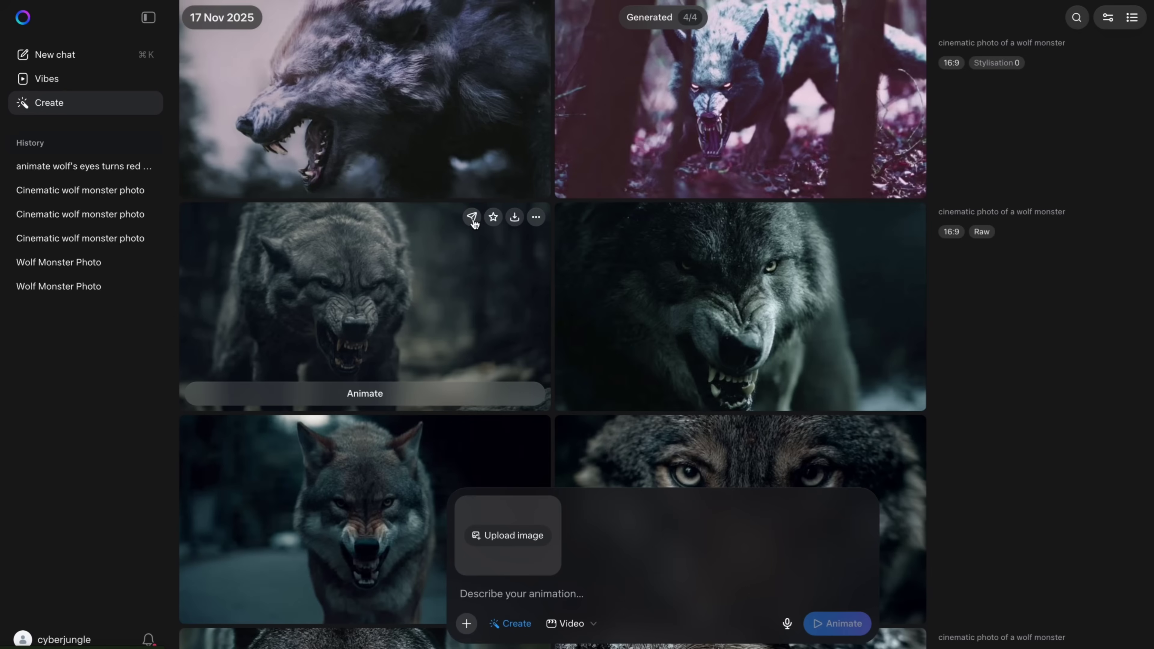
{"action": "left_click", "coordinate": [537, 218]}
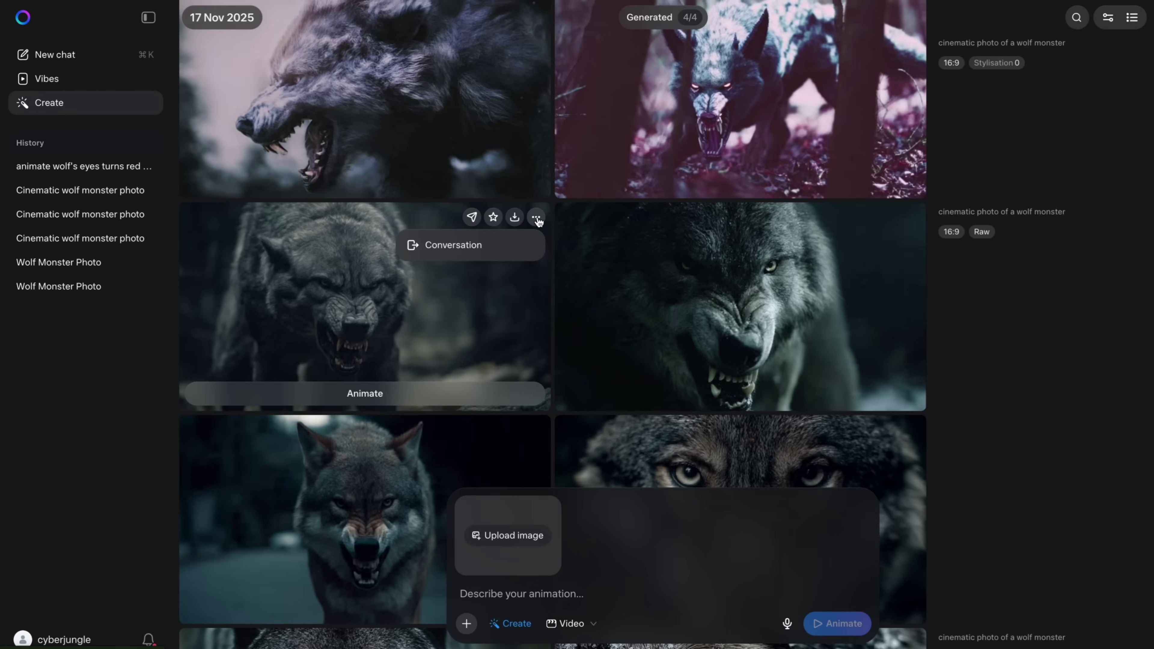
{"action": "left_click", "coordinate": [536, 218]}
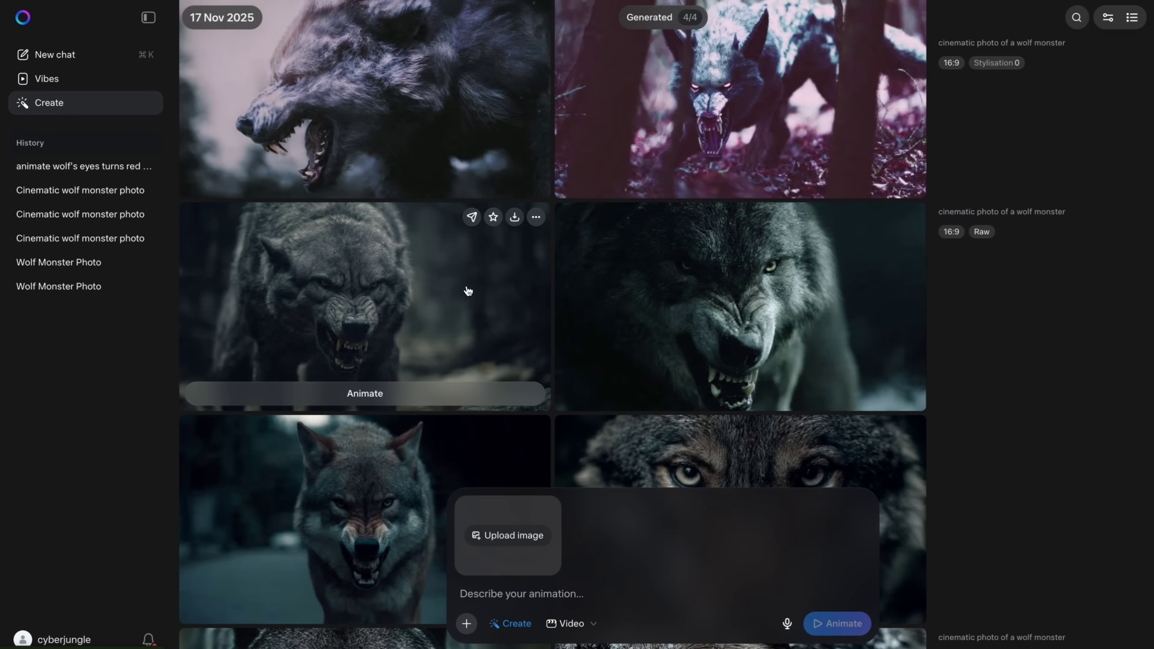
{"action": "left_click", "coordinate": [537, 218]}
{"action": "left_click", "coordinate": [409, 246]}
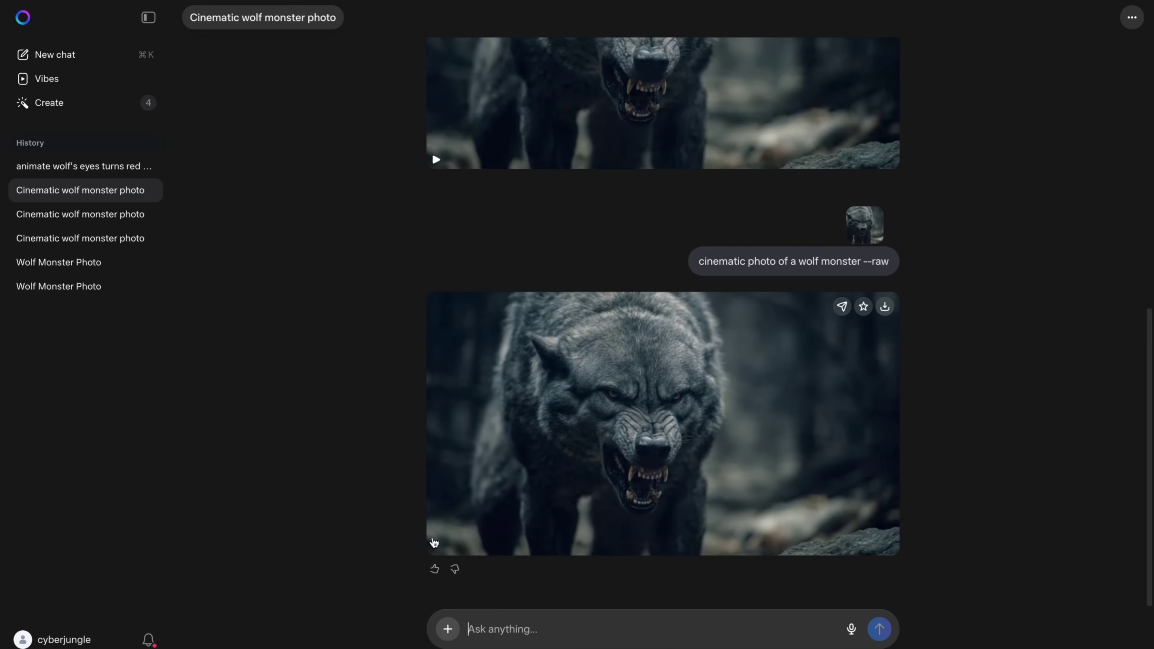
{"action": "scroll", "coordinate": [434, 543], "scroll_direction": "up", "scroll_amount": 3}
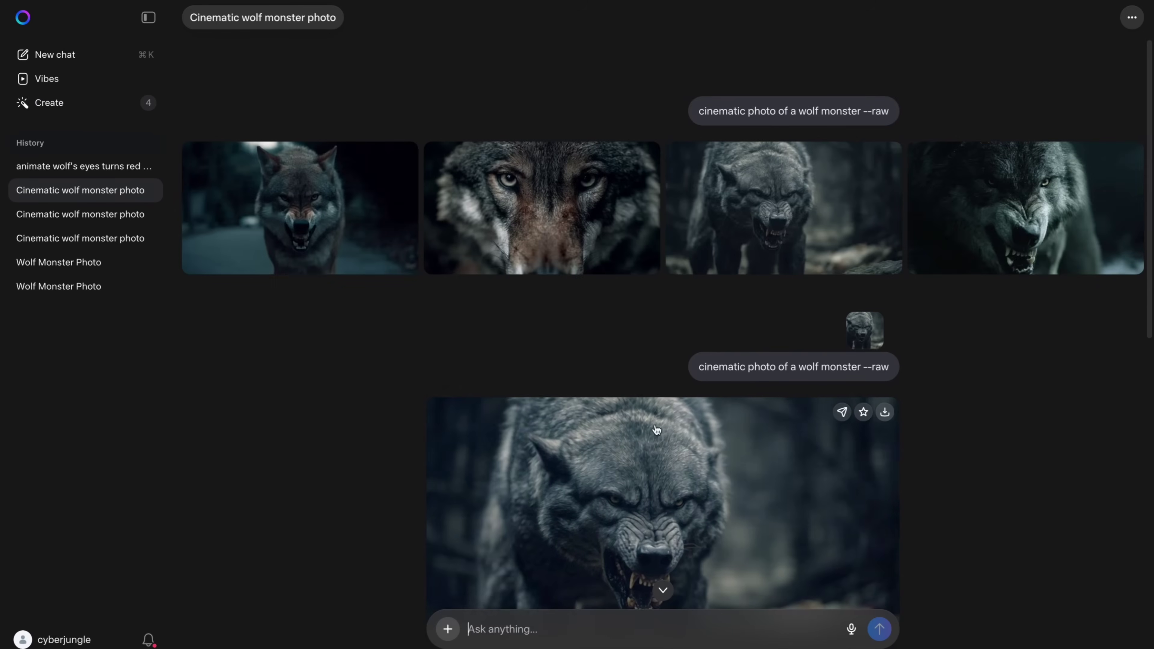
{"action": "scroll", "coordinate": [781, 245], "scroll_direction": "down", "scroll_amount": 5}
{"action": "scroll", "coordinate": [778, 244], "scroll_direction": "up", "scroll_amount": 5}
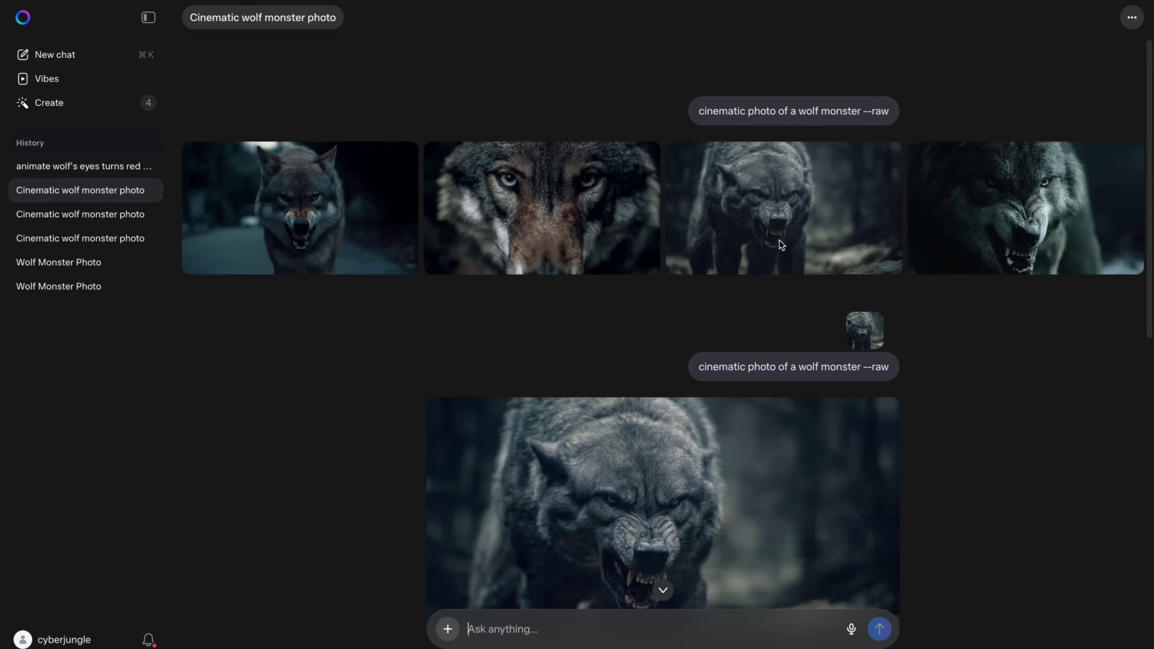
{"action": "scroll", "coordinate": [914, 313], "scroll_direction": "down", "scroll_amount": 10}
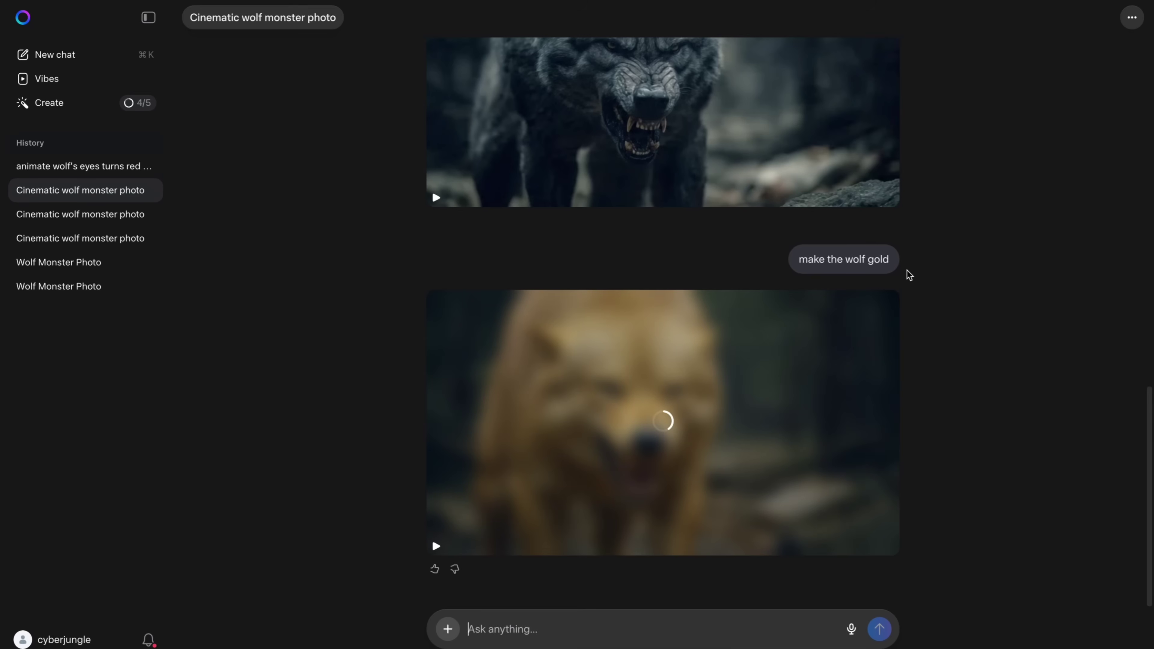
Step: View the finished golden-furred wolf image in the full-screen viewer
{"action": "left_click", "coordinate": [437, 546]}
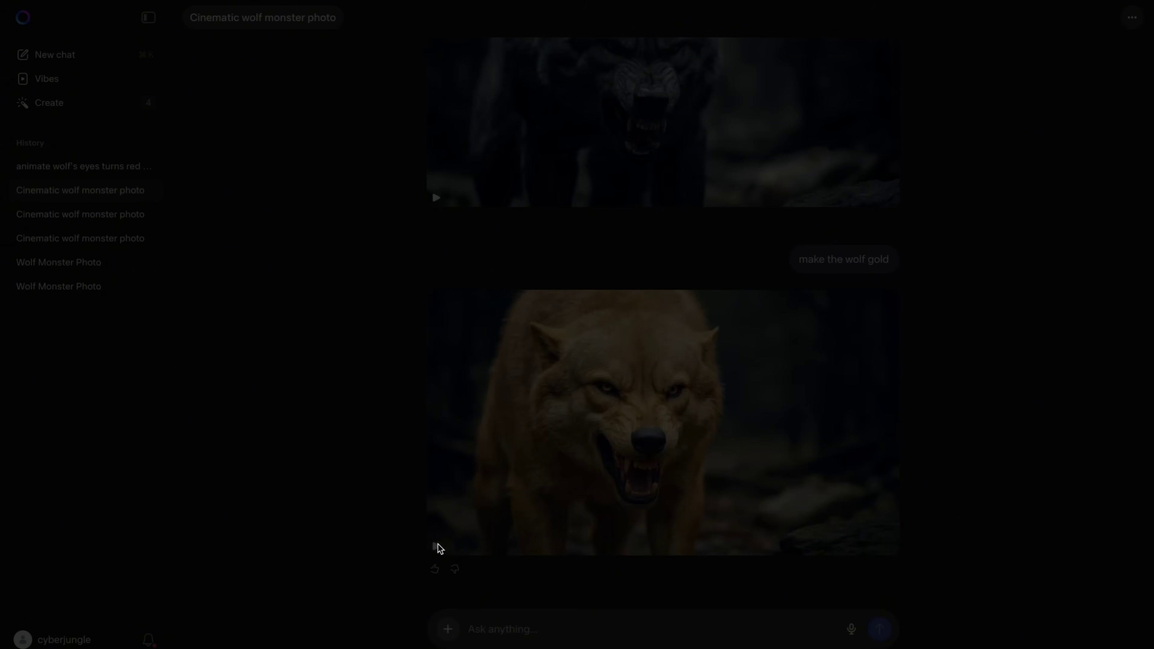